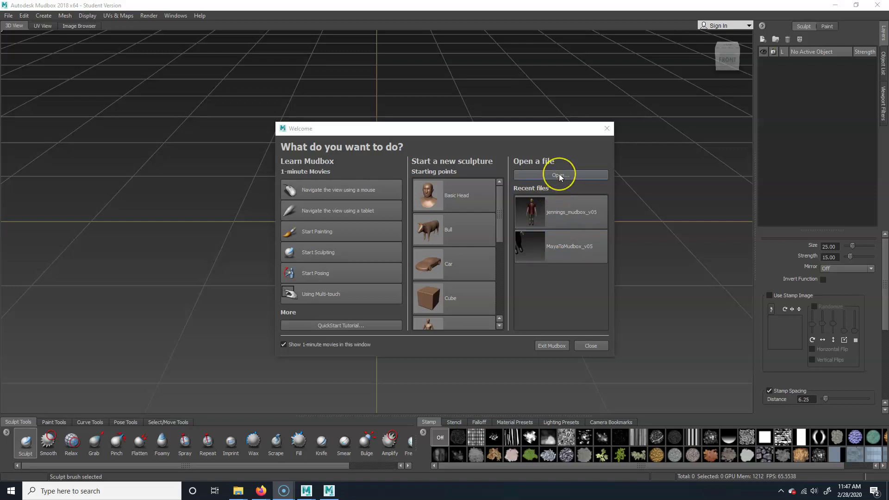
Step: Dismiss the Welcome window and set the program's keyboard shortcuts to the Maya scheme
click(552, 390)
click(564, 346)
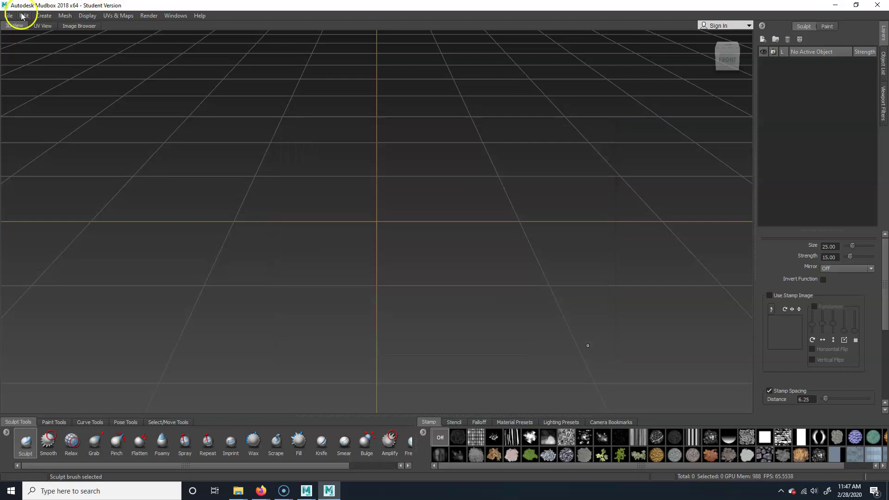
click(169, 18)
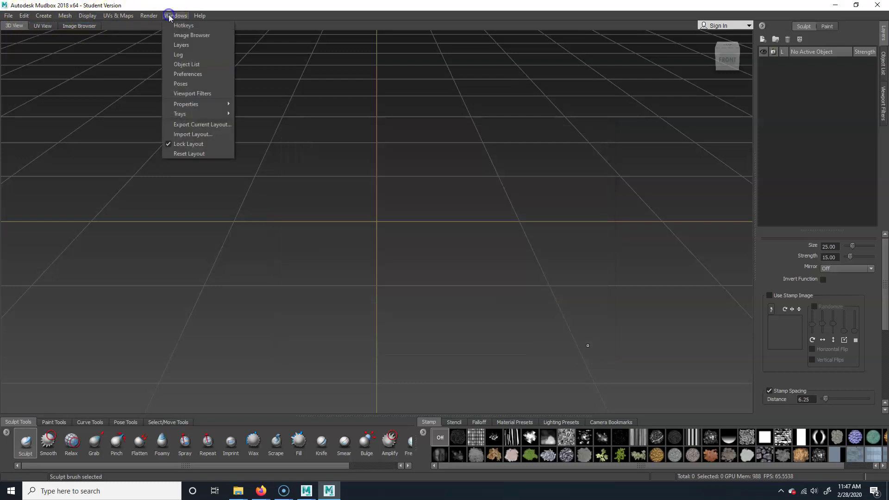
click(181, 25)
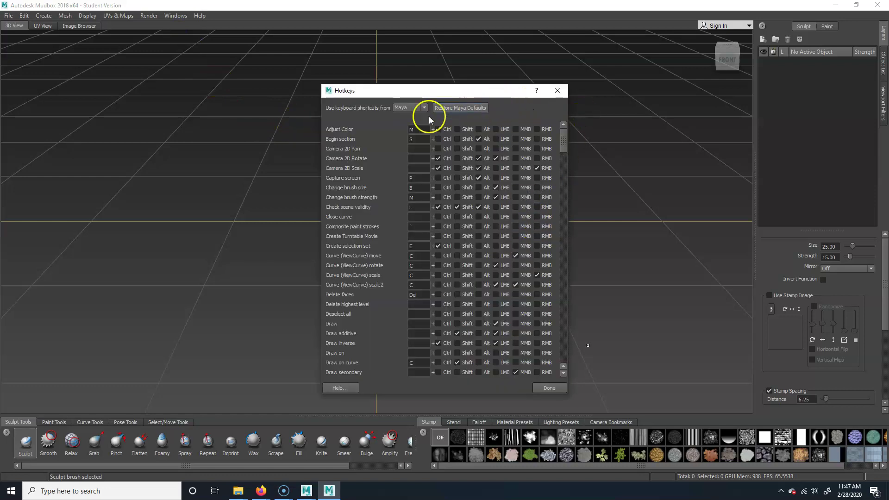
drag(404, 91, 377, 90)
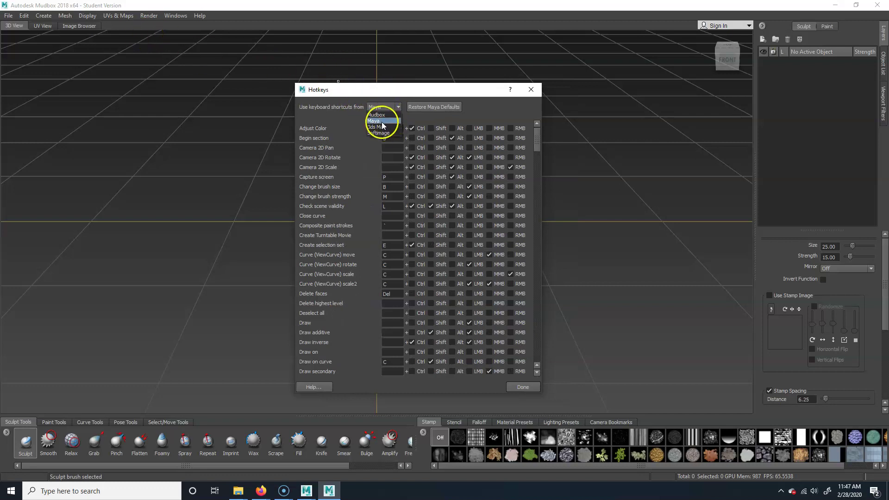
click(375, 121)
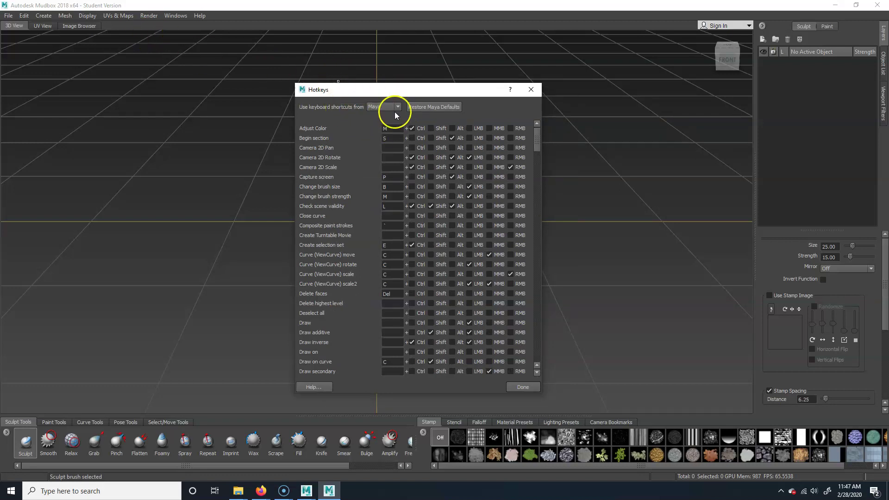
click(524, 387)
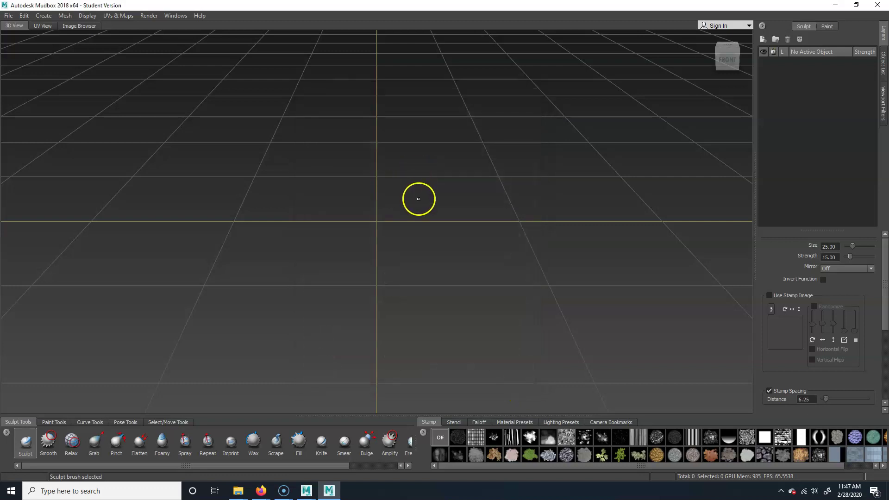
Step: Open the toMudbox.obj model from the Desktop
click(8, 15)
click(40, 36)
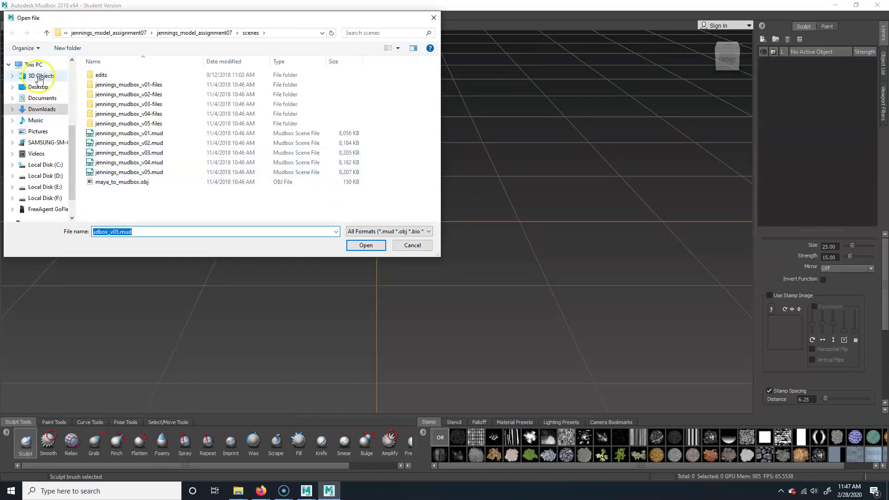
click(48, 91)
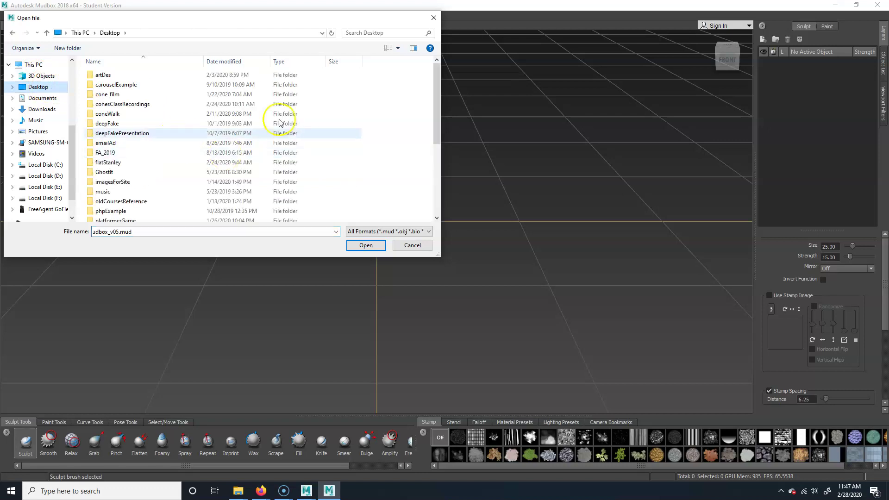
scroll(194, 213, down, 4)
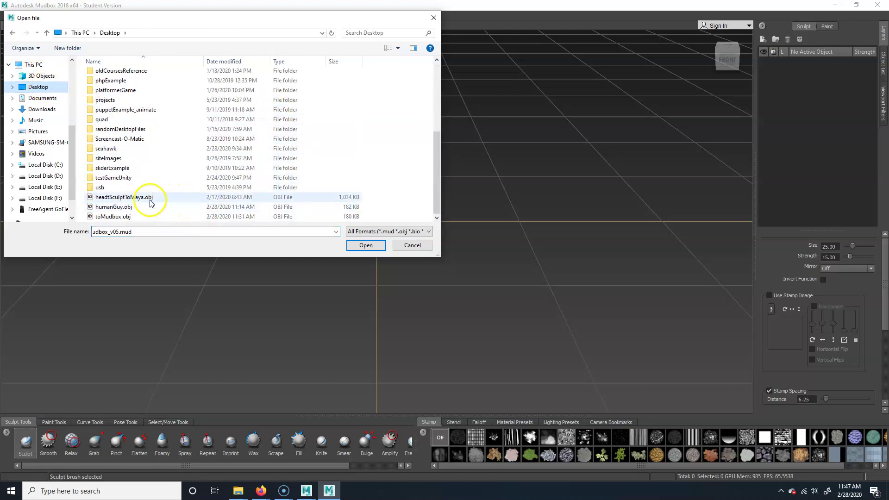
click(134, 217)
click(366, 245)
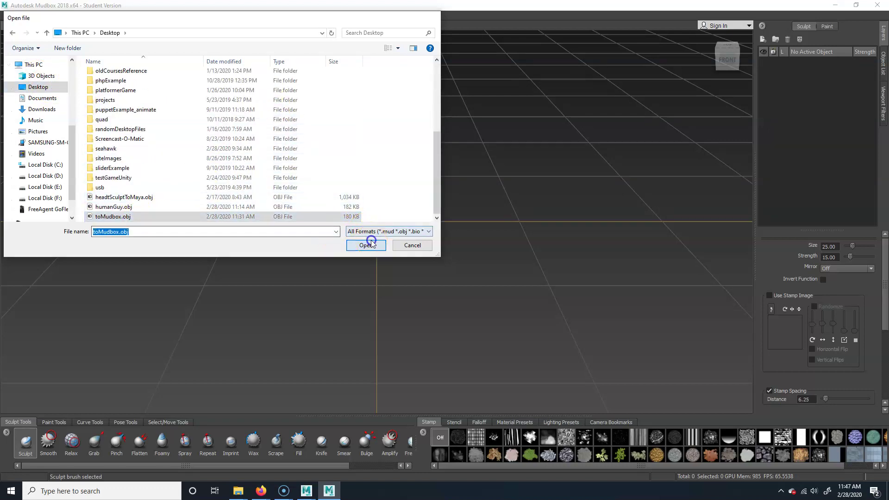
Step: Examine the imported character from several angles and compare its sculpt layers with its paint layers
alt+right_drag(315, 204, 536, 226)
alt+middle_drag(535, 213, 539, 269)
alt+drag(587, 286, 389, 284)
alt+right_drag(389, 283, 409, 288)
alt+middle_drag(409, 287, 382, 268)
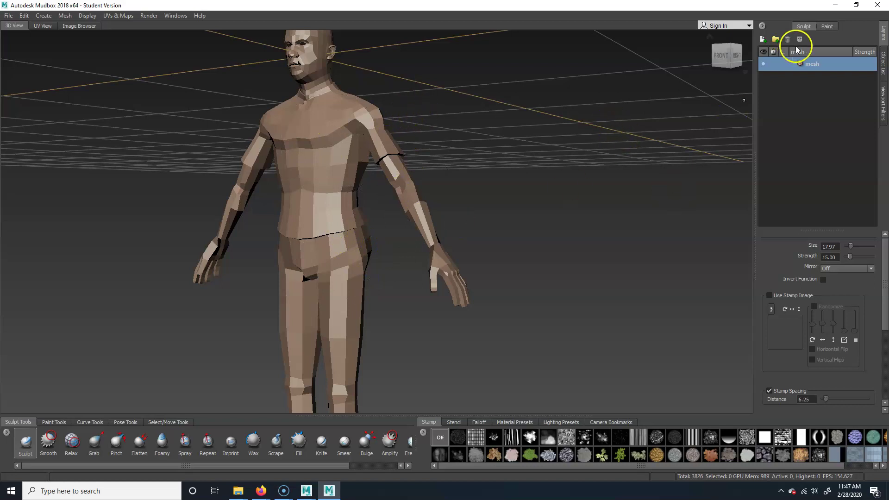
click(823, 27)
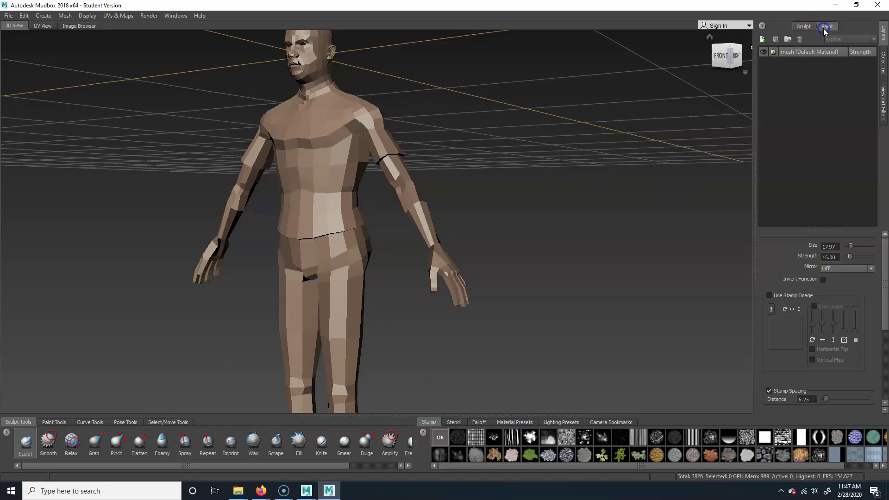
click(801, 26)
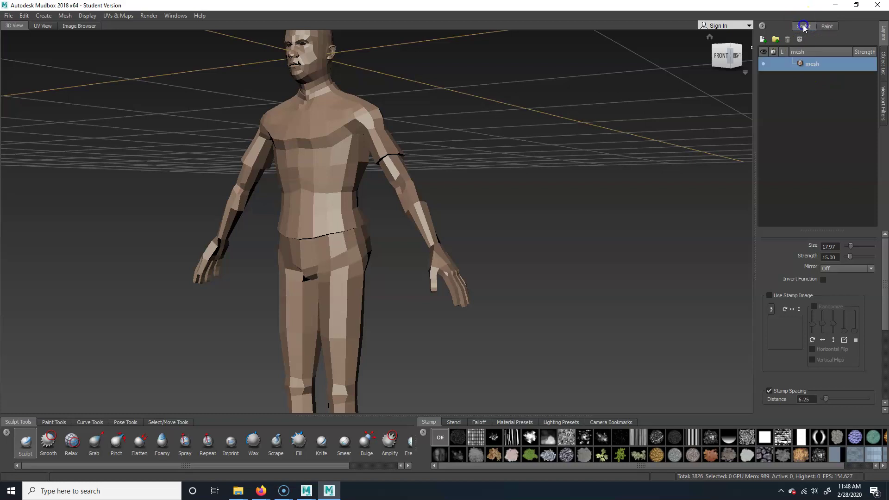
click(827, 25)
click(803, 25)
click(832, 25)
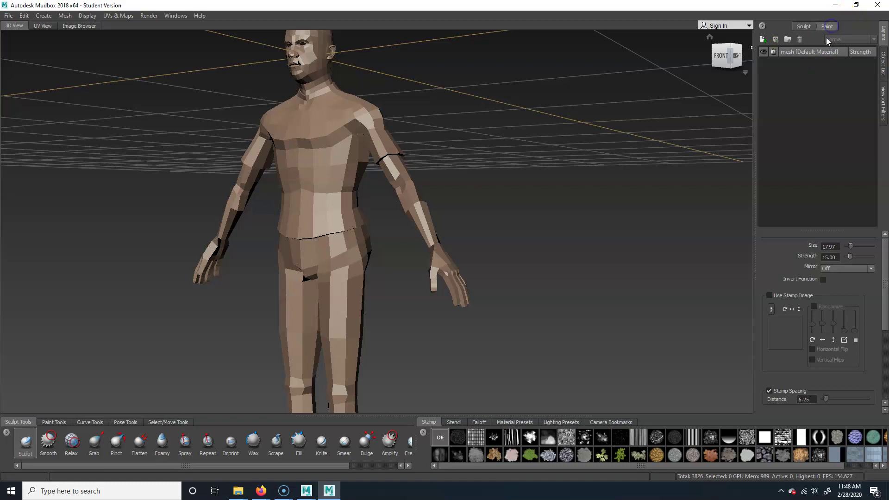
click(801, 26)
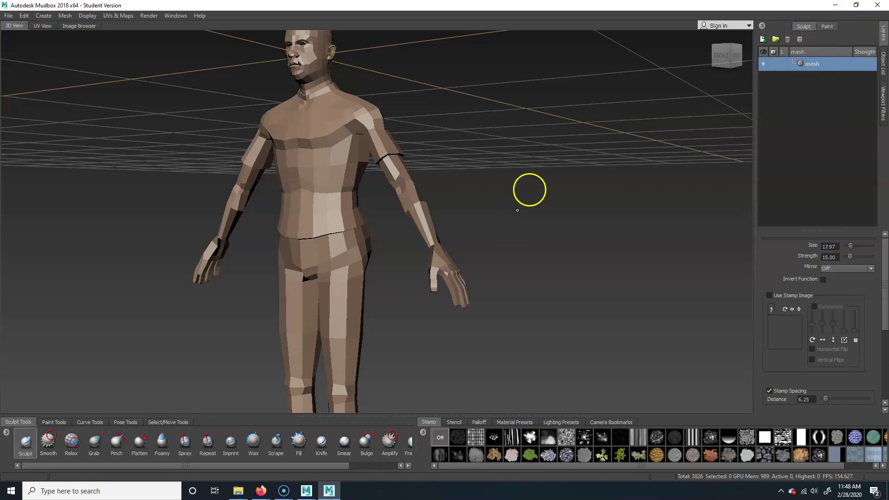
Step: Add a new subdivision level to the character mesh
alt+drag(509, 169, 508, 185)
alt+right_drag(508, 185, 518, 186)
alt+drag(518, 186, 531, 213)
alt+right_drag(531, 214, 546, 208)
mouse_move(547, 208)
alt+mouse_down()
mouse_move(556, 201)
mouse_move(532, 212)
mouse_move(540, 212)
alt+mouse_up()
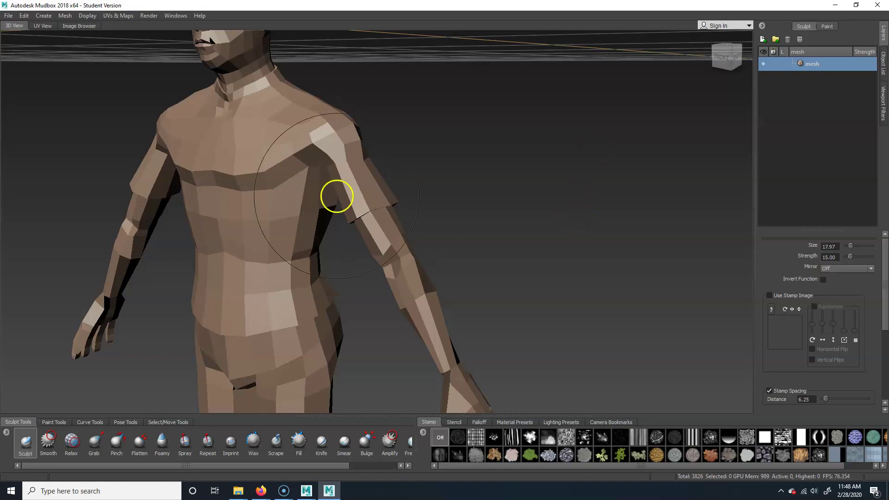
key(shift+d)
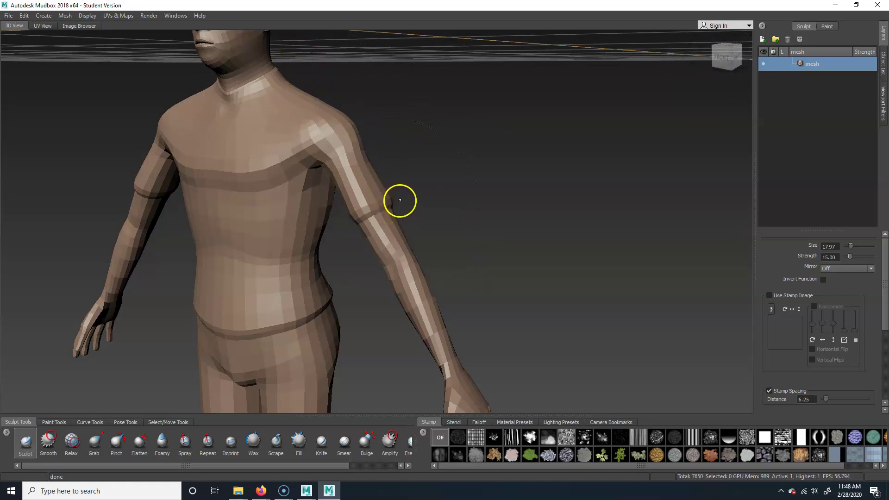
Step: Look up the subdivision level commands and compare mesh levels 0 and 1, ending on level 1
click(64, 16)
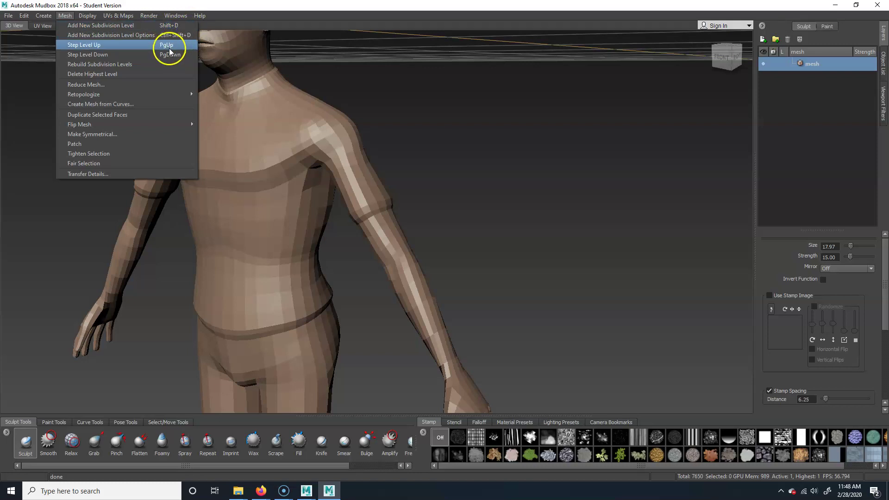
click(268, 10)
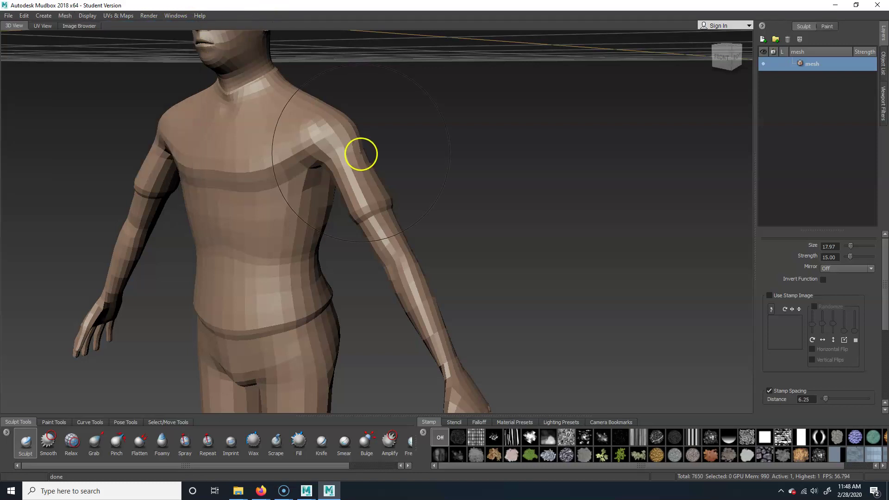
key(Page_Up)
key(Page_Down)
key(Page_Up)
key(Page_Down)
key(Page_Up)
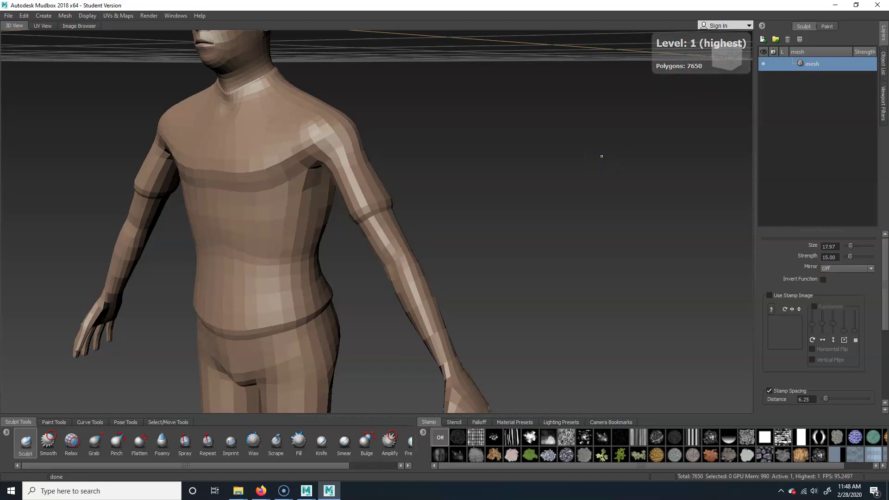
Step: Add a second subdivision level to the mesh, step down through the lower levels and return to level 2
key(shift+d)
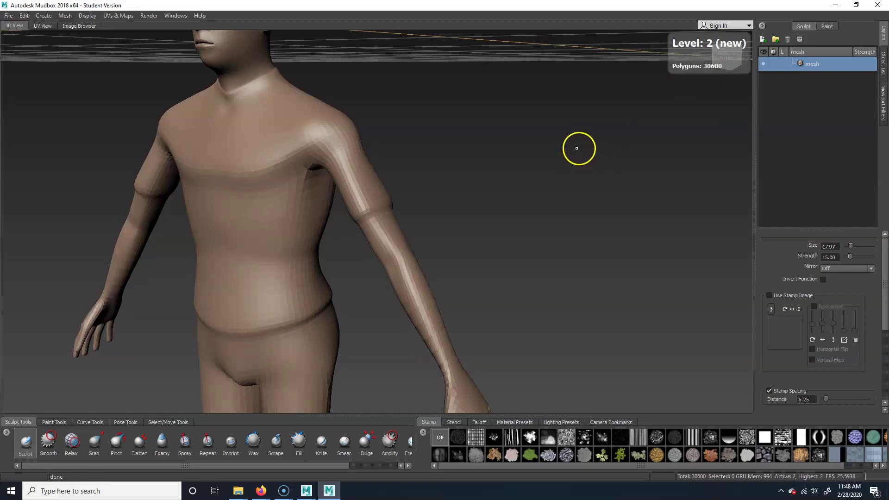
key(Page_Down)
key(Page_Down)
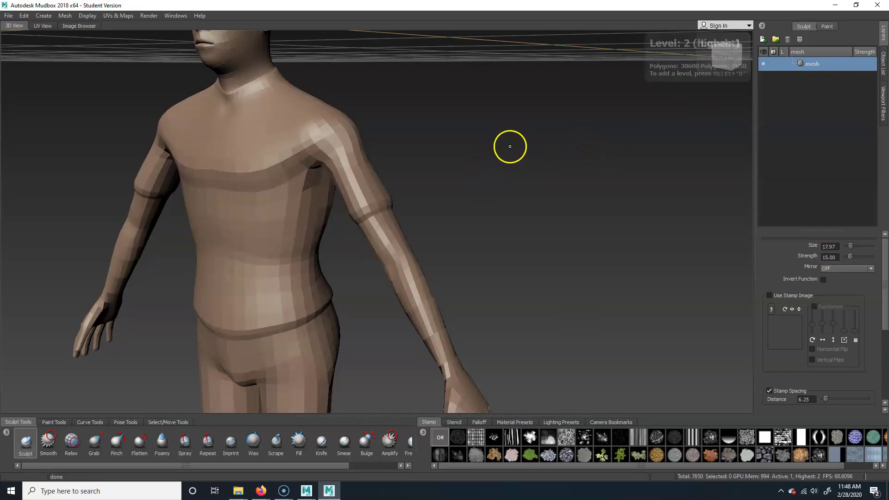
key(Page_Up)
key(Page_Up)
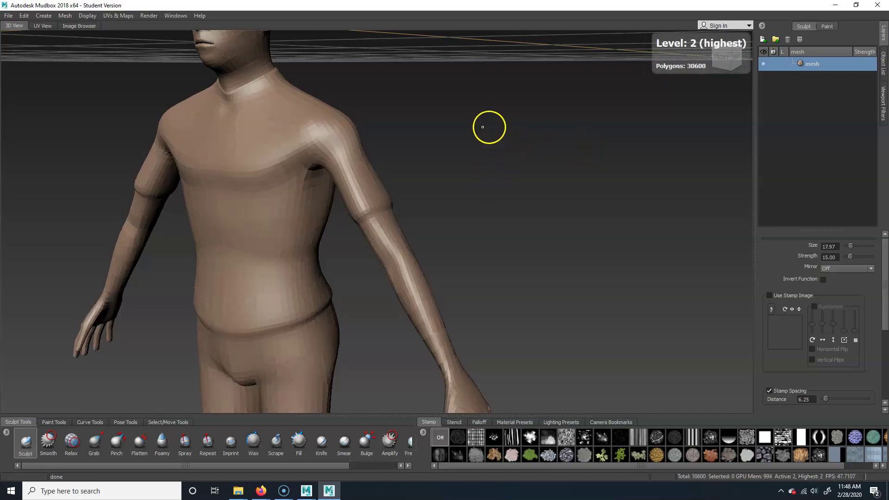
Step: Reduce the Sculpt brush size to about 2.87 and sculpt rough freehand strokes across one side of the chest and belly
key(b)
drag(284, 215, 237, 225)
mouse_move(268, 189)
mouse_down()
mouse_move(268, 274)
mouse_move(281, 210)
mouse_move(318, 133)
mouse_up()
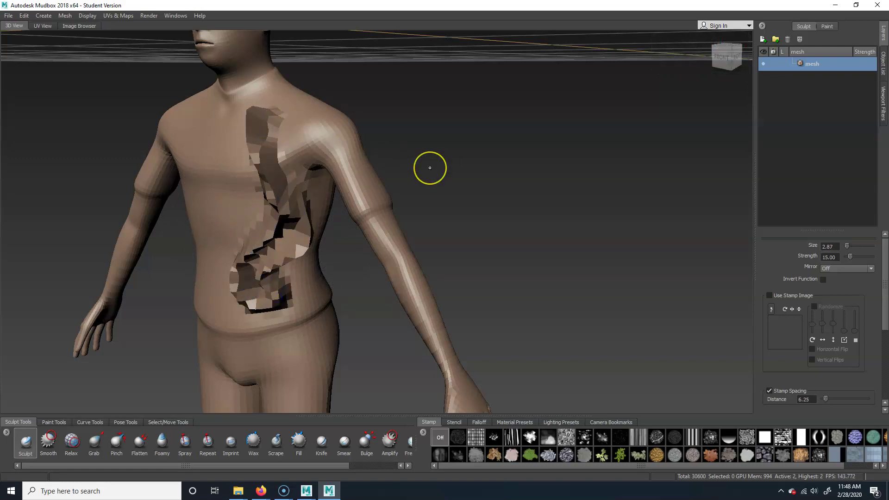
Step: Compare the sculpted torso at subdivision level 0 with the highest level, ending on level 2
key(Page_Down)
key(Page_Down)
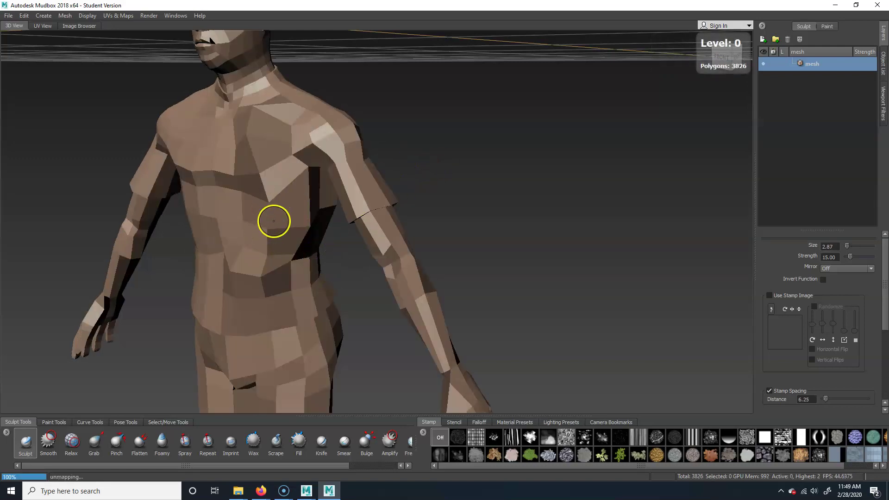
key(Page_Up)
key(Page_Up)
key(Page_Up)
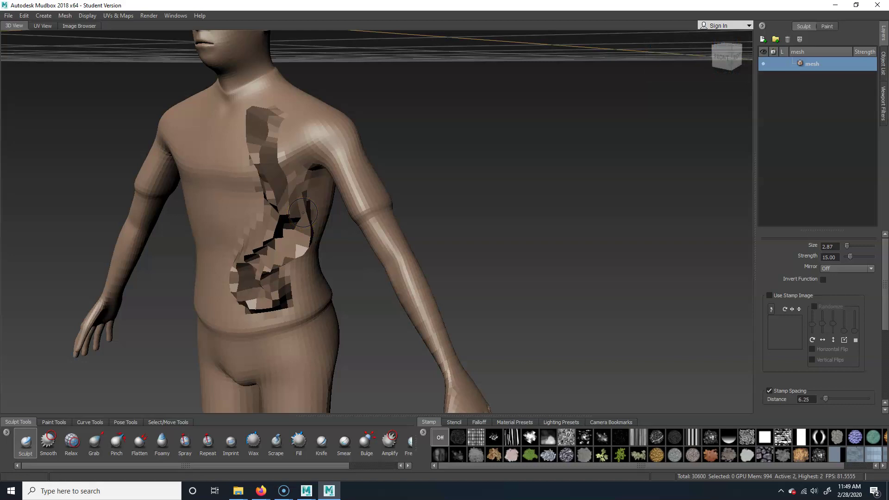
Step: Inspect the rough torso strokes and look up the Undo command with its shortcut
alt+drag(543, 176, 569, 174)
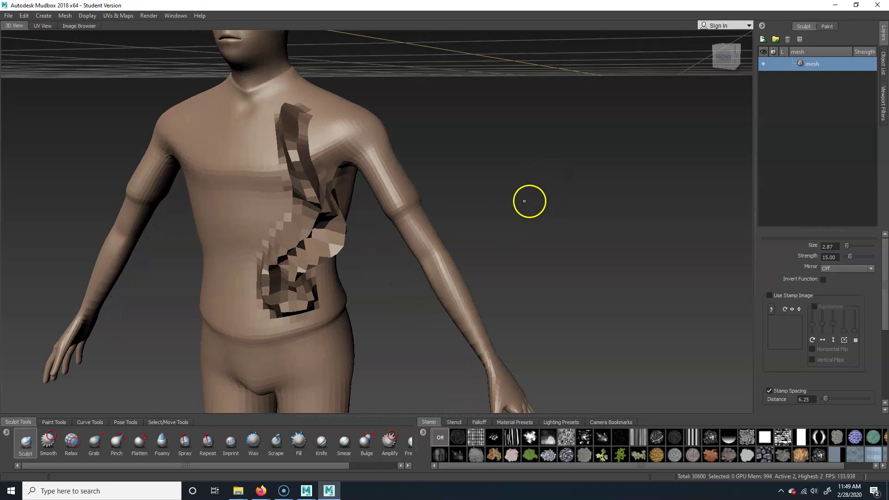
mouse_move(520, 201)
alt+mouse_down()
mouse_move(518, 183)
mouse_move(511, 186)
alt+mouse_up()
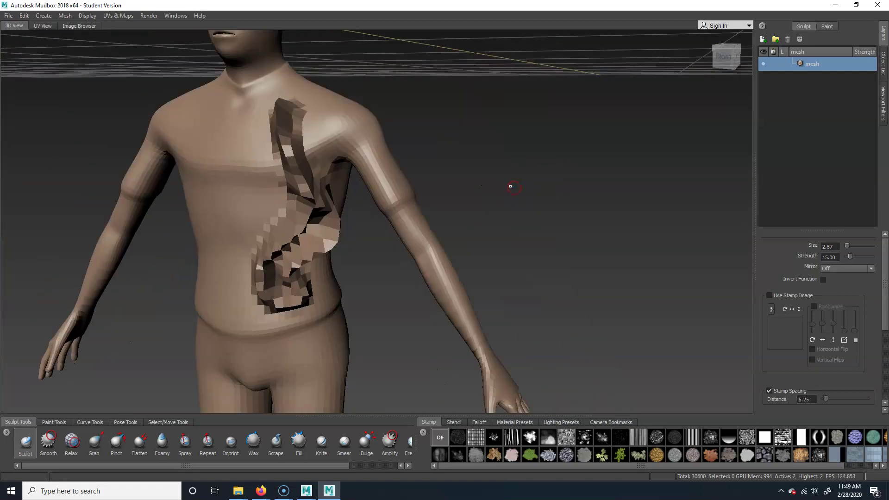
click(24, 15)
click(25, 14)
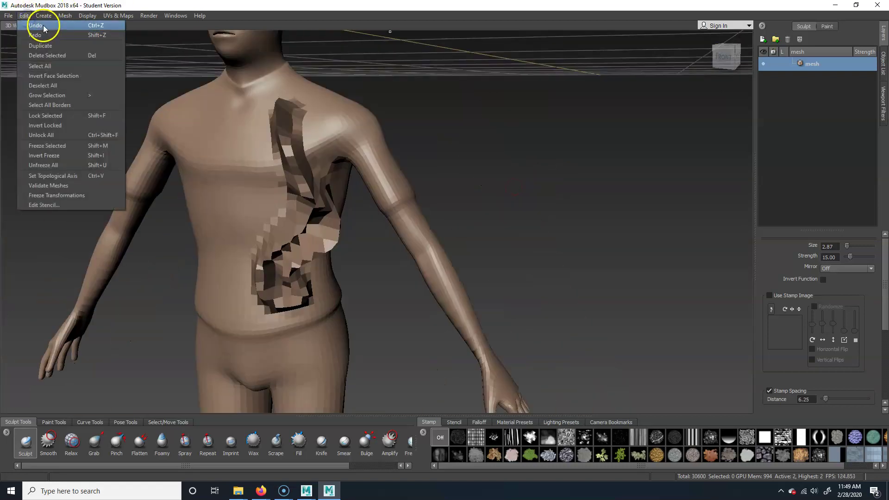
click(24, 16)
click(24, 16)
click(24, 15)
click(24, 16)
Step: Sculpt another stroke over the rough area of the torso and undo it
mouse_move(512, 172)
alt+mouse_down()
mouse_move(585, 151)
mouse_move(545, 159)
alt+mouse_up()
drag(407, 246, 380, 233)
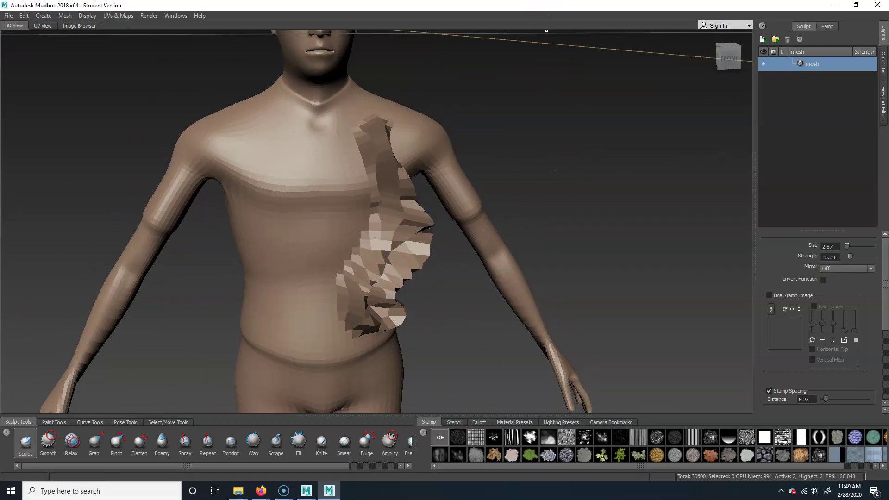
key(ctrl+z)
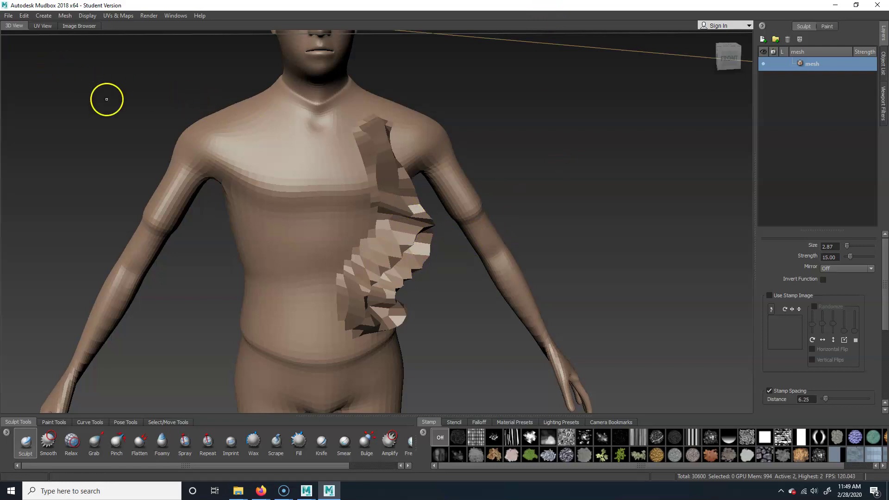
Step: Reopen toMudbox.obj from the Desktop to replace the sculpted mesh with a clean copy, and frame the whole upper body
click(8, 17)
click(23, 32)
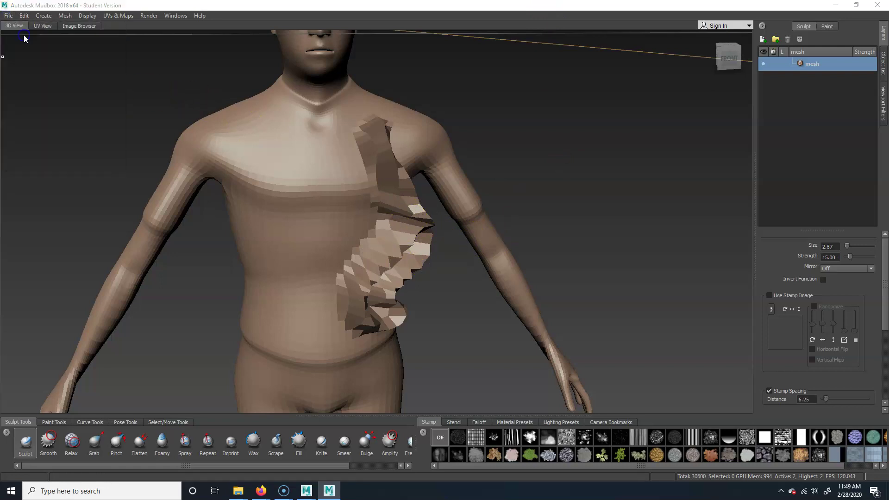
scroll(167, 148, down, 5)
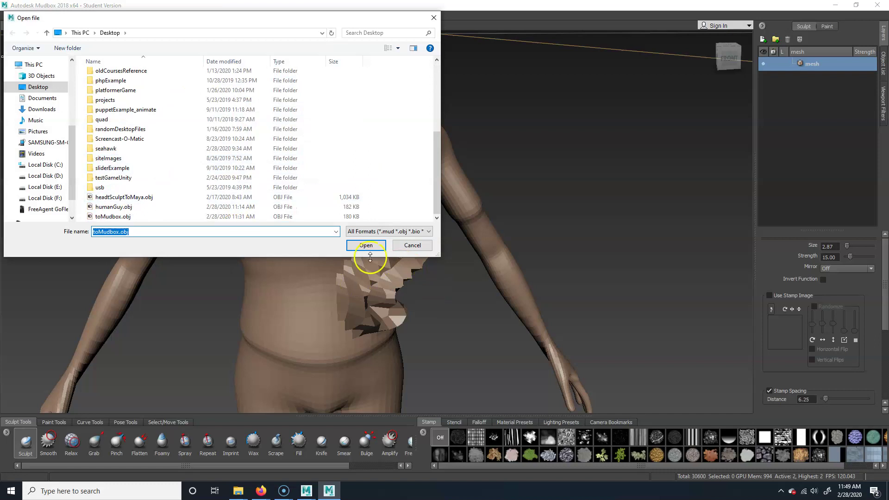
key(Return)
click(450, 255)
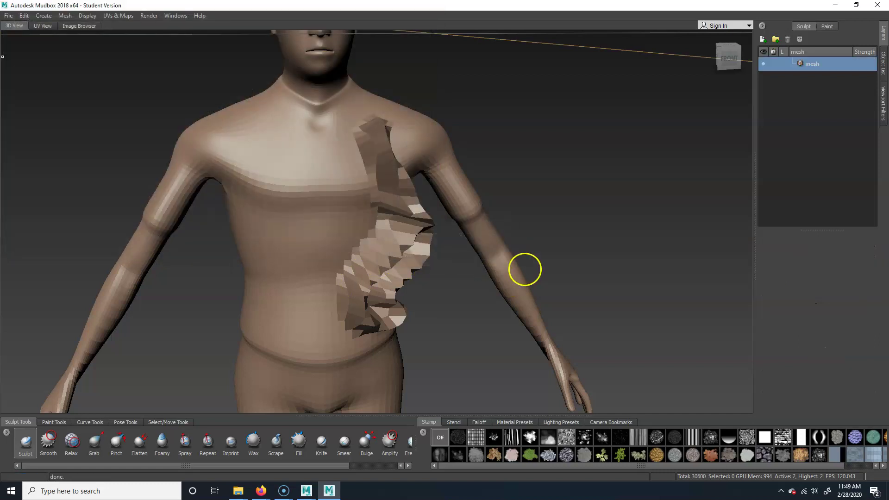
alt+drag(467, 314, 452, 296)
alt+right_drag(451, 296, 554, 286)
alt+middle_drag(511, 195, 495, 320)
mouse_move(501, 257)
alt+mouse_down()
mouse_move(510, 257)
mouse_move(510, 268)
alt+mouse_up()
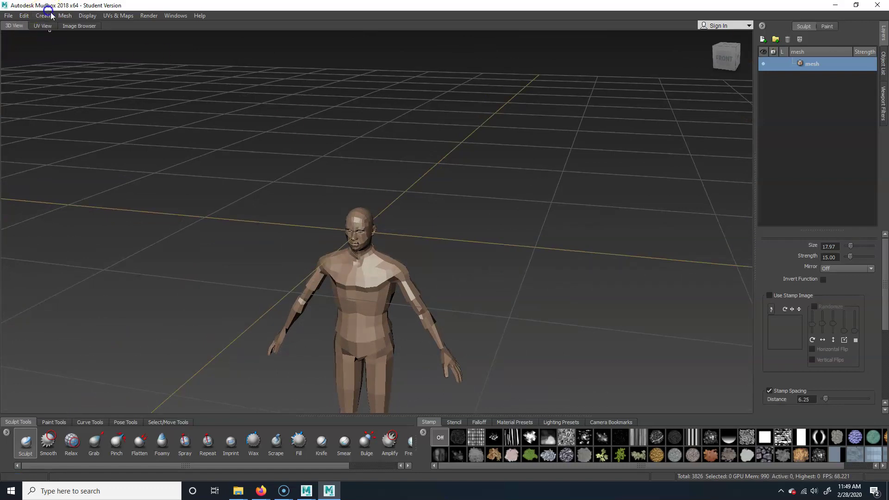
Step: Hide the viewport grid and subdivide the full-body character mesh twice to level 2
click(88, 16)
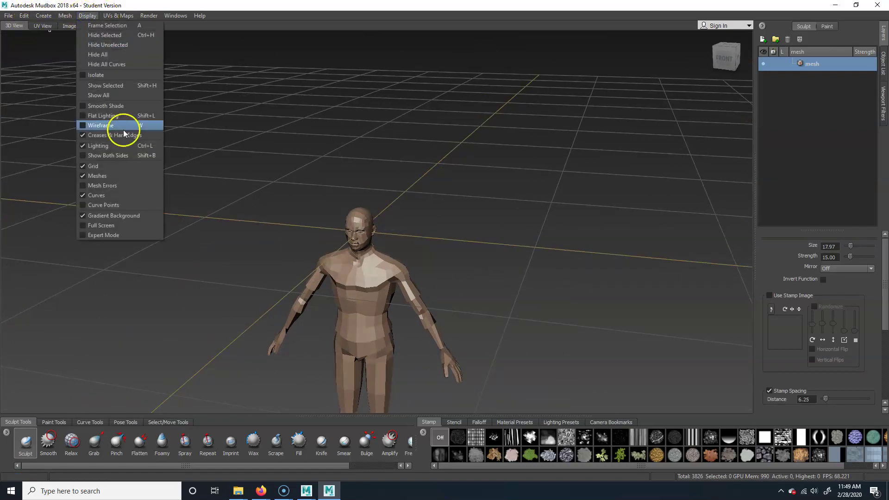
click(102, 165)
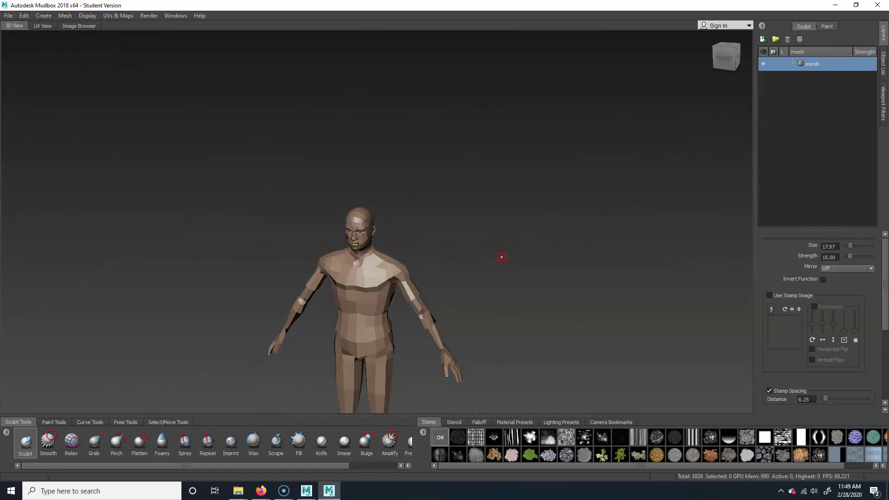
alt+drag(502, 254, 494, 181)
alt+middle_drag(494, 180, 501, 204)
alt+right_drag(509, 176, 579, 185)
alt+middle_drag(579, 184, 585, 225)
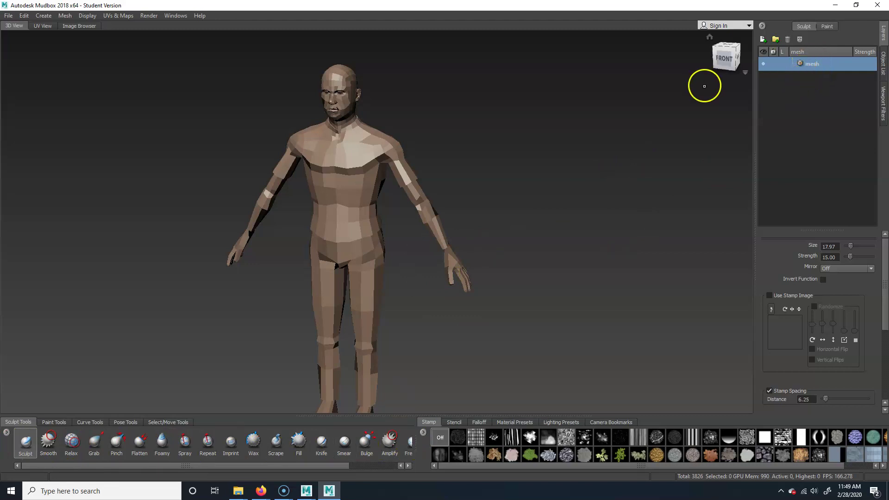
key(shift+d)
key(shift+d)
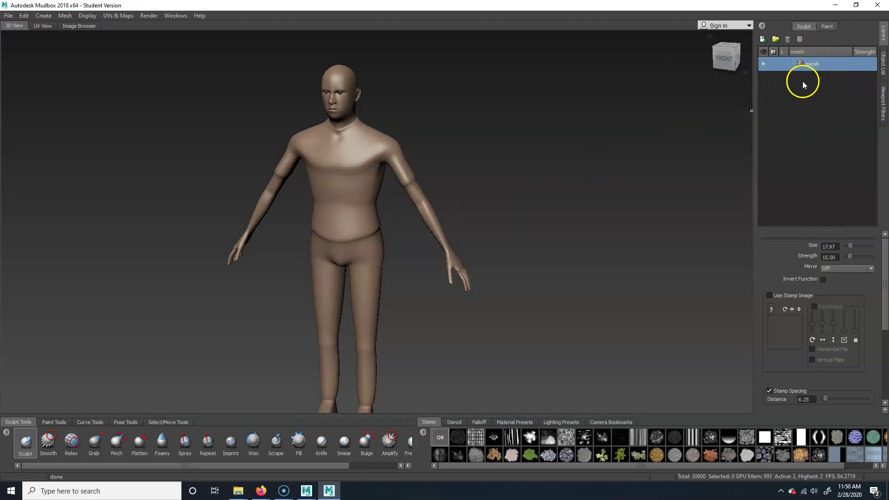
Step: Add a sculpt layer and sculpt a wavy stroke from the chest down to the thigh with a brush size of 4.39
click(761, 40)
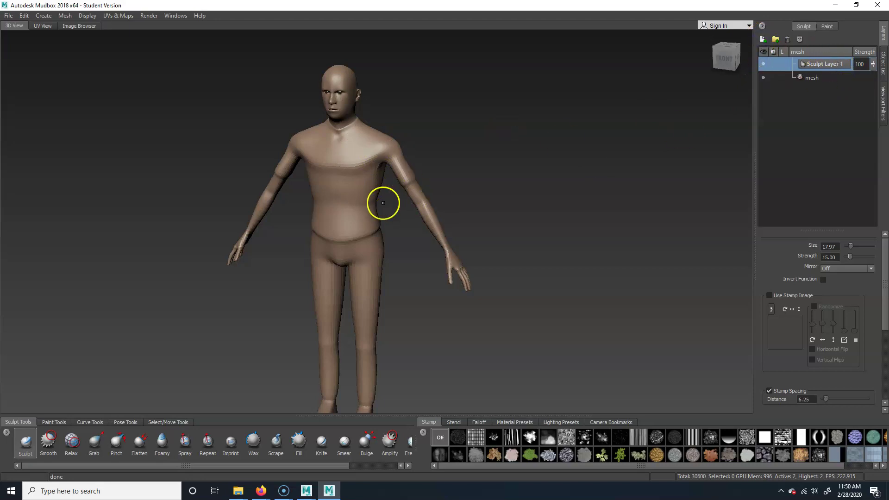
drag(367, 175, 347, 179)
mouse_move(352, 144)
mouse_down()
mouse_move(348, 203)
mouse_move(369, 306)
mouse_up()
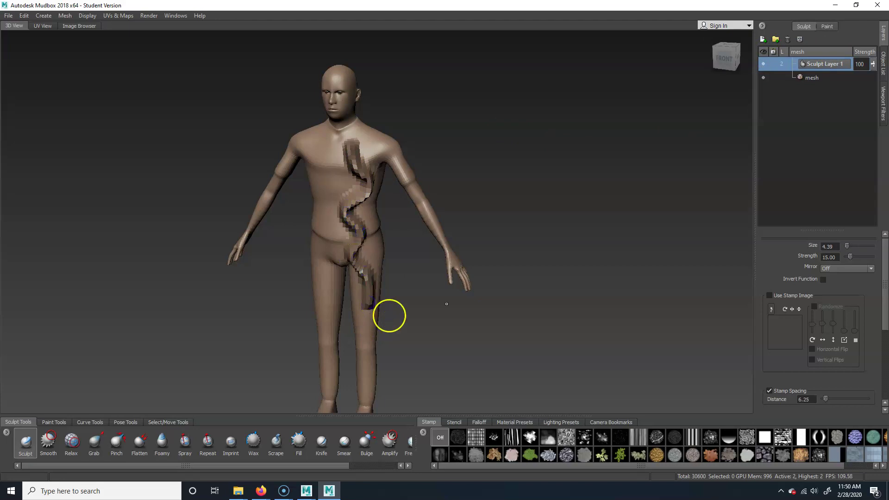
Step: Try out the sculpt layer's strength and visibility controls, then delete the layer
click(860, 64)
mouse_move(873, 66)
mouse_down()
mouse_move(873, 116)
mouse_move(870, 63)
mouse_up()
click(813, 66)
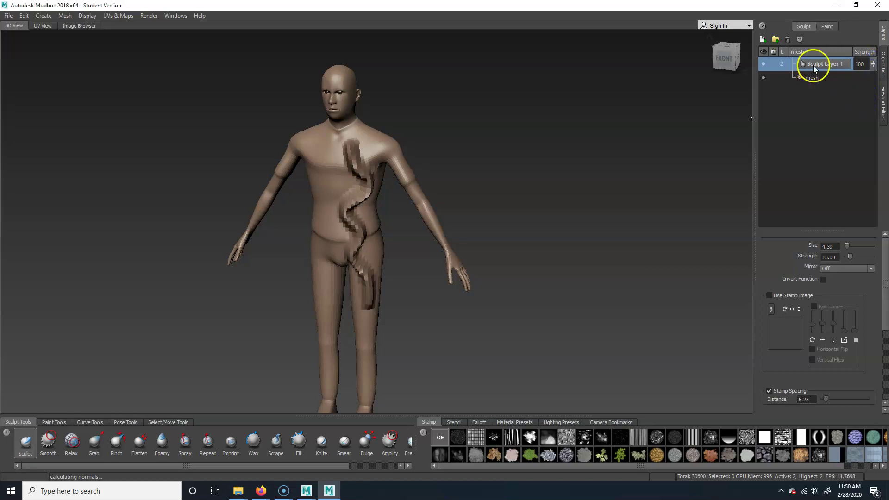
click(768, 64)
click(765, 63)
click(787, 39)
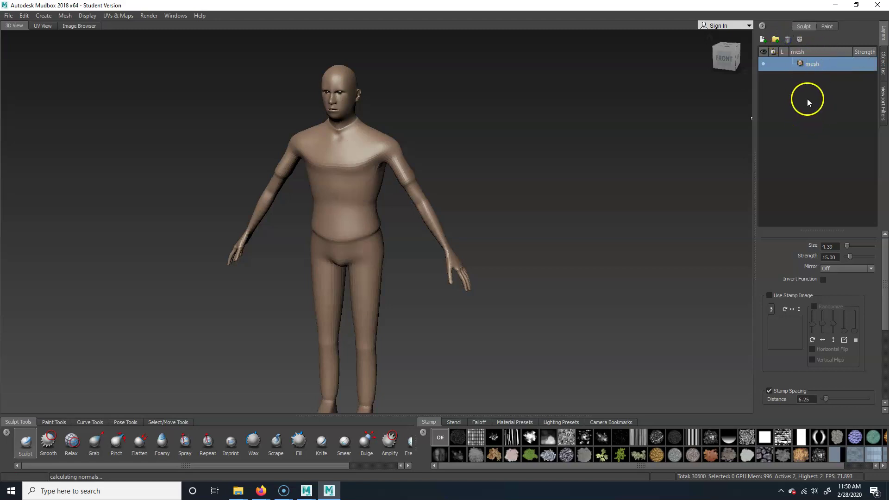
Step: Sculpt a zigzag stroke across the torso on a new sculpt layer and check that layer at subdivision levels 1 and 2
click(765, 39)
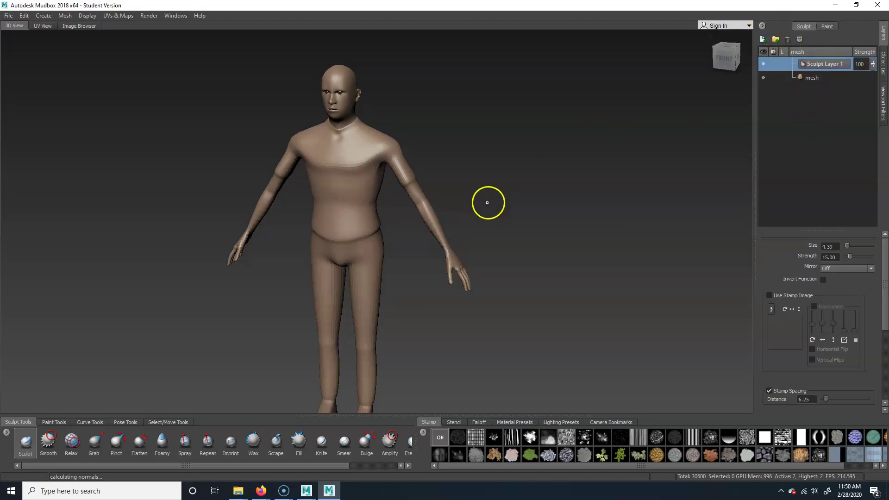
drag(367, 149, 342, 219)
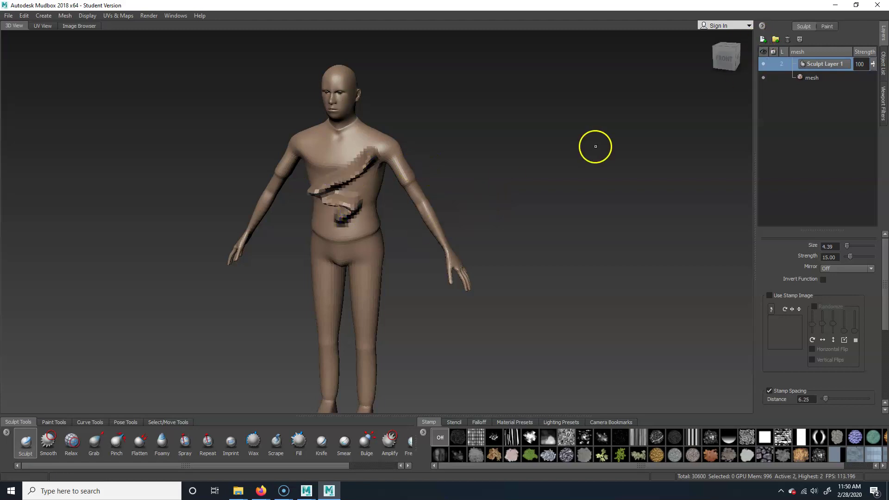
key(Page_Down)
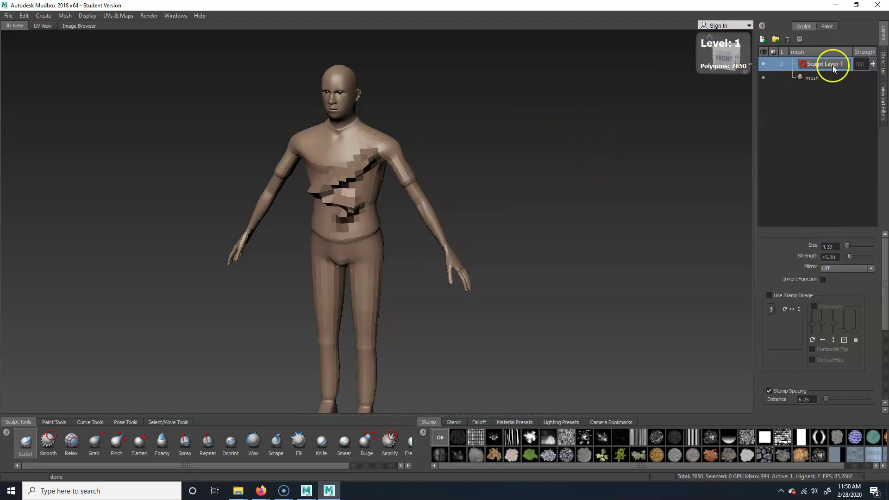
key(Page_Up)
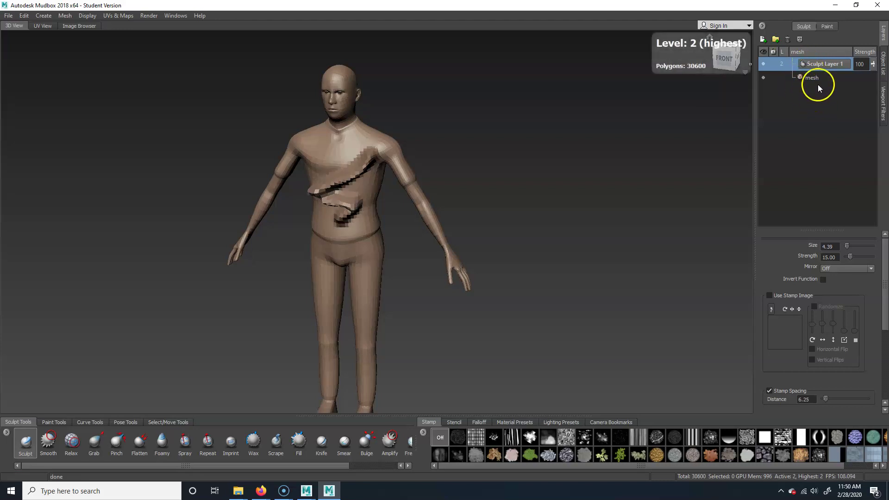
Step: Subdivide the base mesh to level 3 and check Sculpt Layer 1 while stepping down to level 0
click(814, 78)
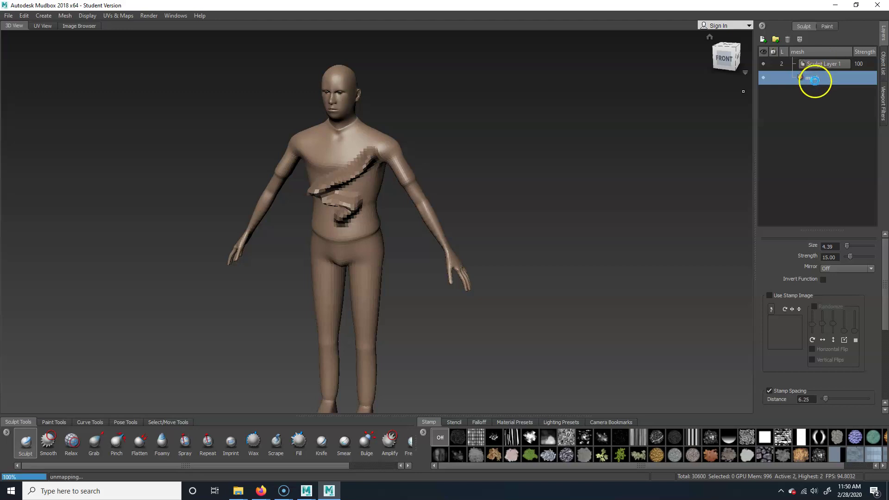
key(shift+d)
click(825, 63)
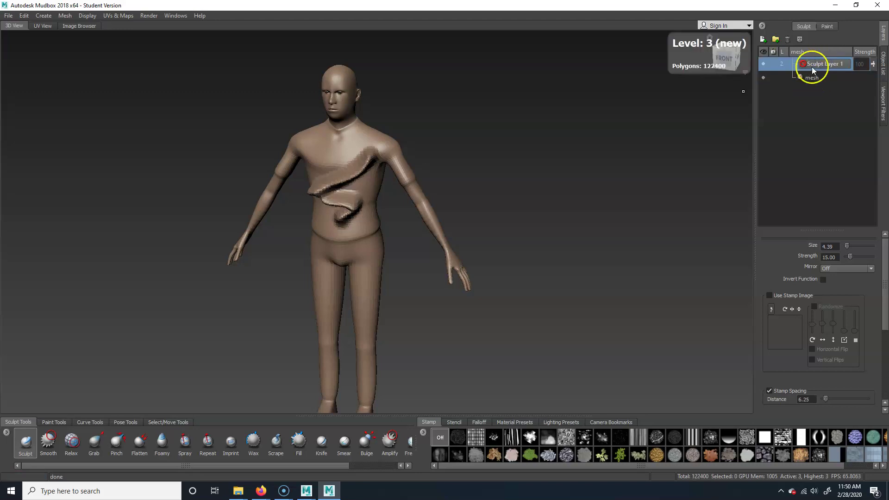
key(Page_Down)
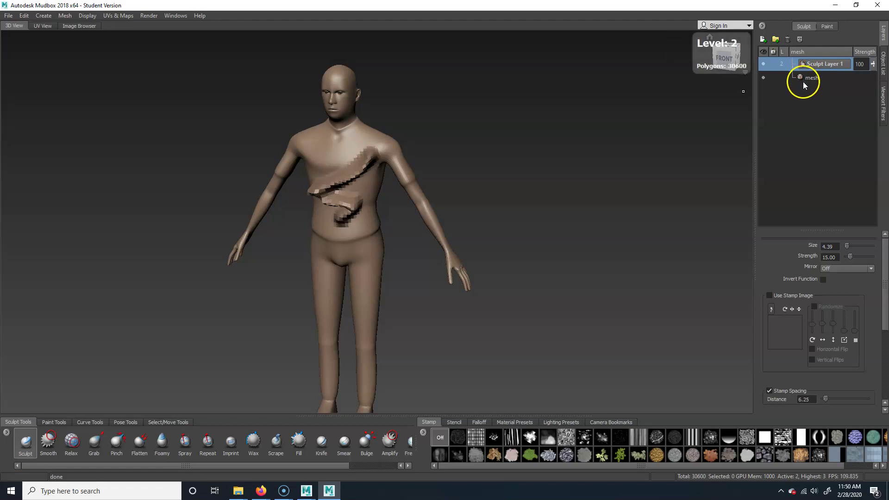
key(Page_Down)
key(Page_Down)
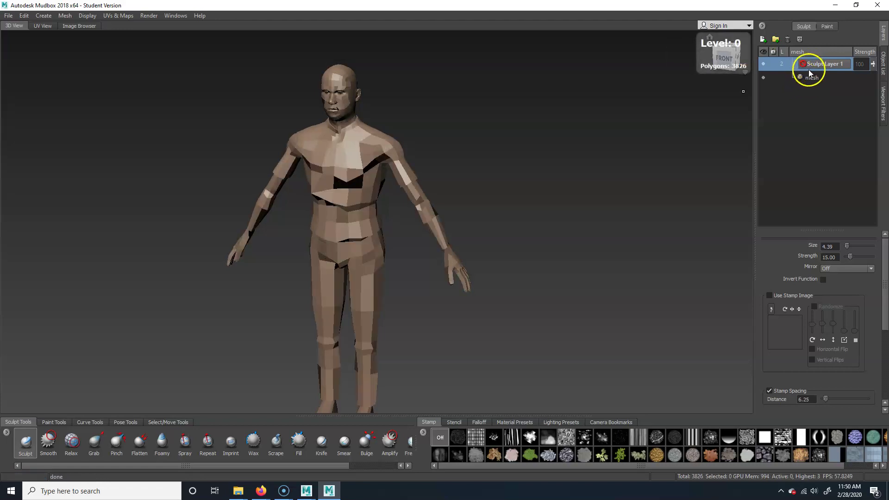
key(Page_Down)
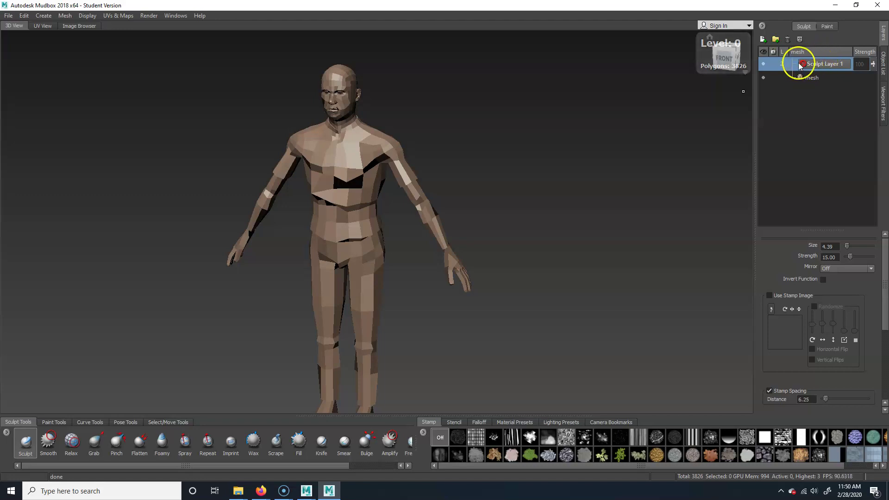
Step: Delete Sculpt Layer 1 and step through the subdivision levels, ending on level 1
click(788, 40)
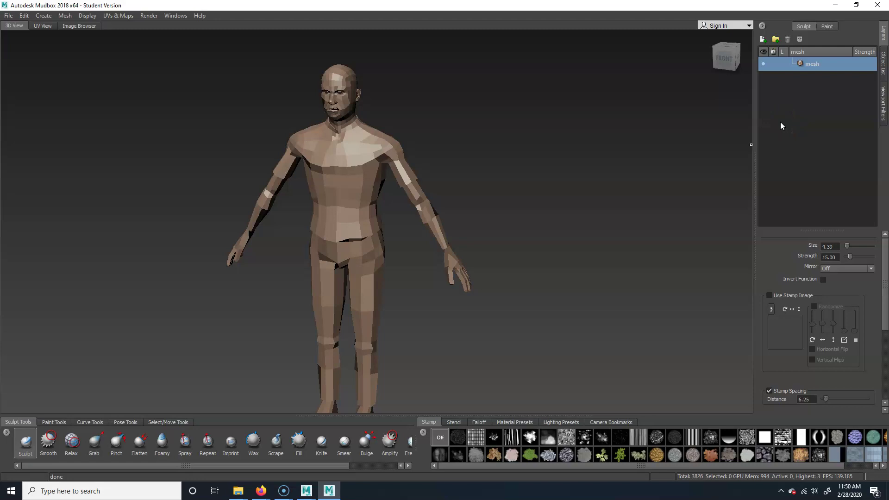
key(Page_Up)
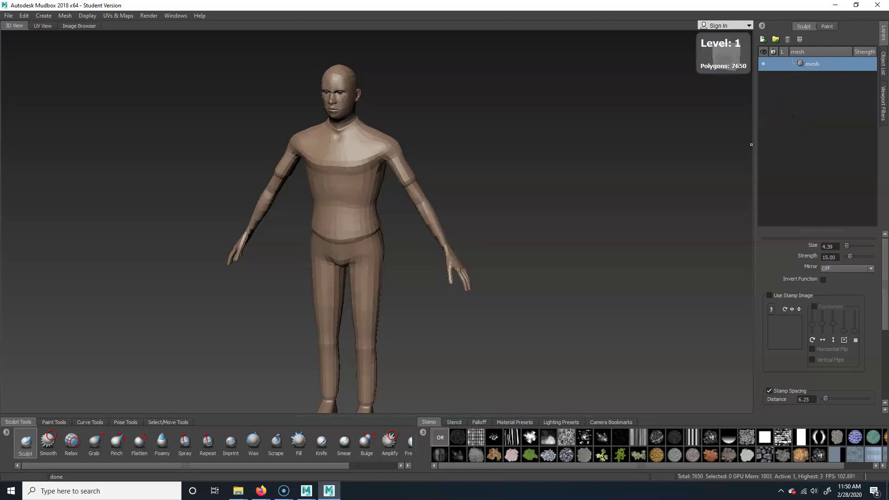
key(Page_Up)
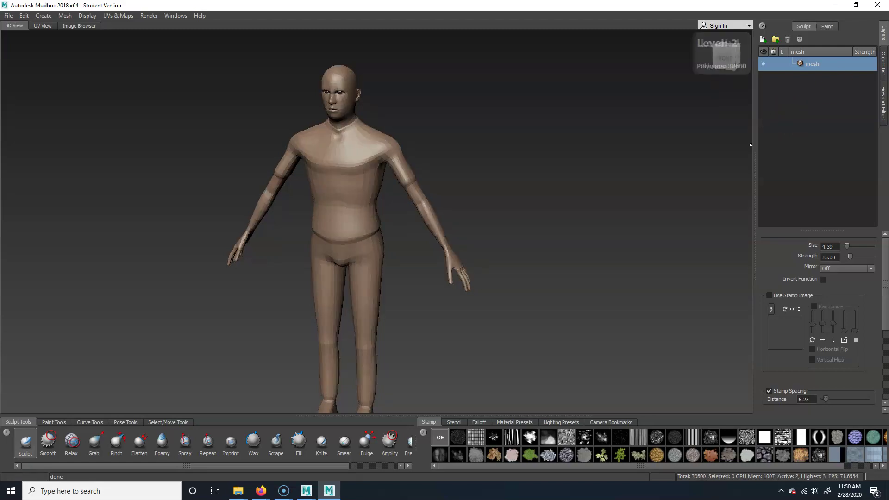
key(Page_Down)
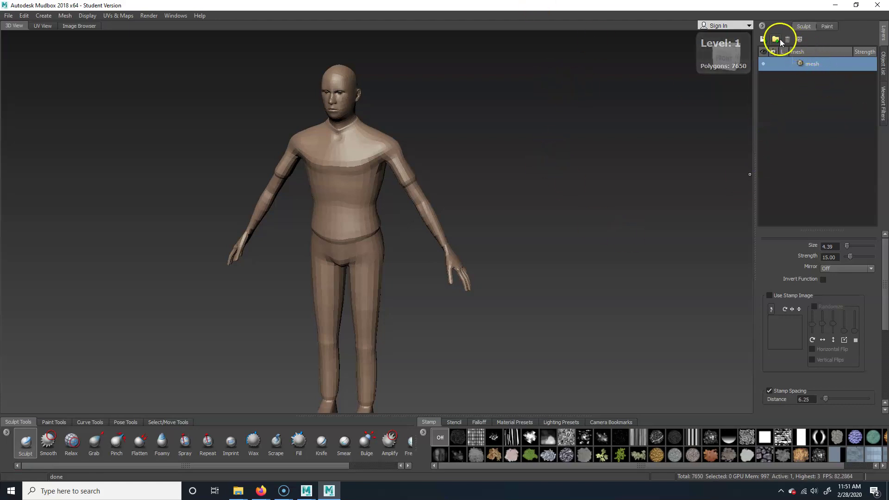
Step: Add a new sculpt layer and name it Adjustments
click(763, 39)
double_click(816, 64)
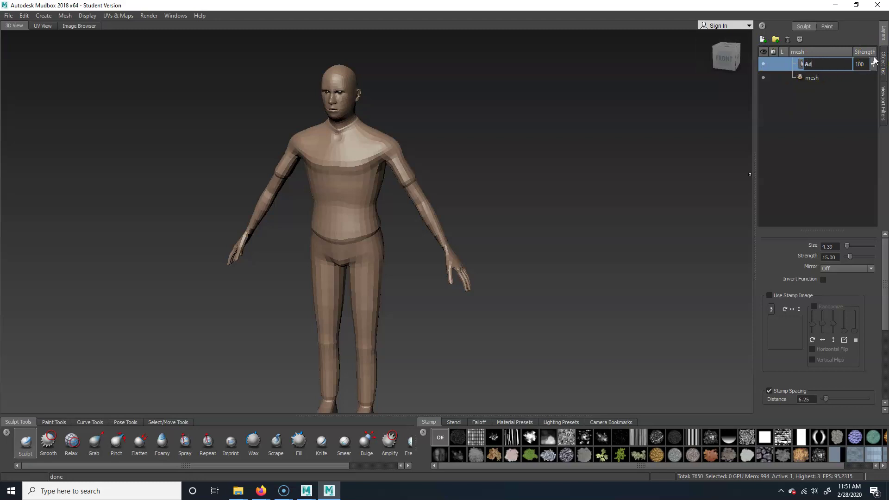
text(Adjustments)
key(Return)
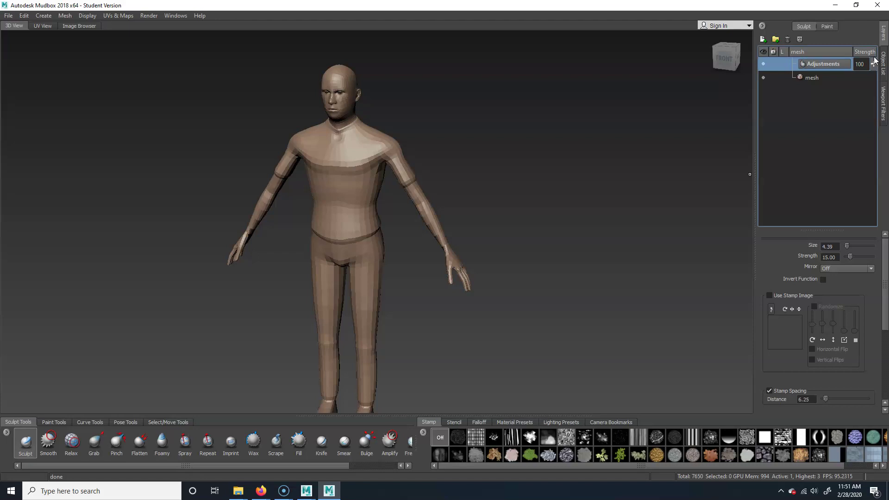
Step: Set the Sculpt brush's mirroring to X, test it with a stroke on the chest and undo that stroke
click(839, 269)
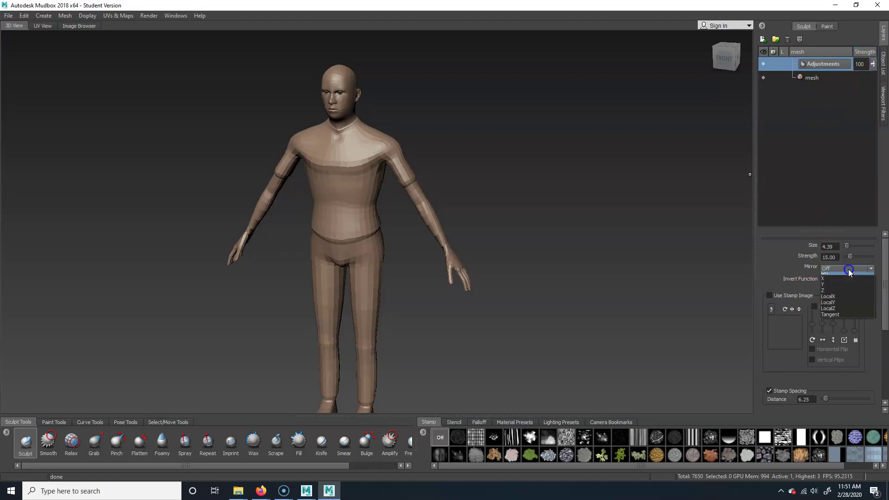
click(841, 283)
drag(391, 159, 369, 178)
key(ctrl+z)
mouse_move(514, 173)
alt+mouse_down()
mouse_move(514, 139)
mouse_move(487, 168)
alt+mouse_up()
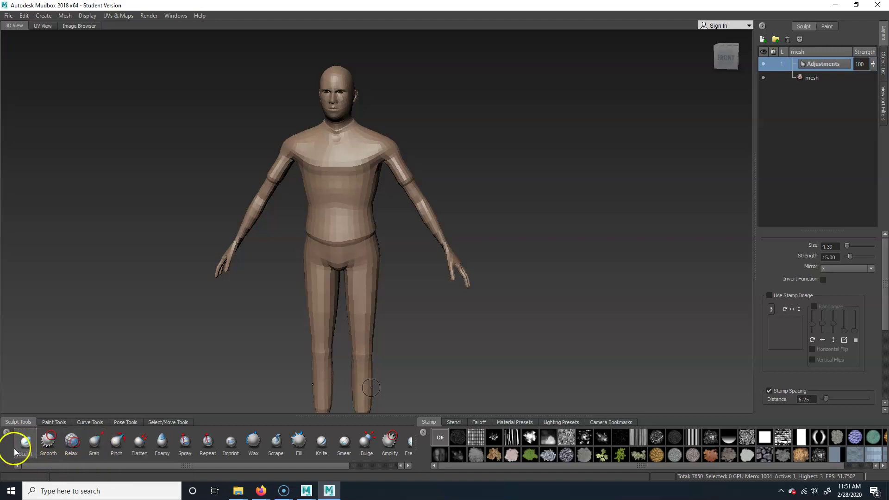
Step: Switch to the Grab tool, try pulling the chest outward and undo the pull
click(93, 442)
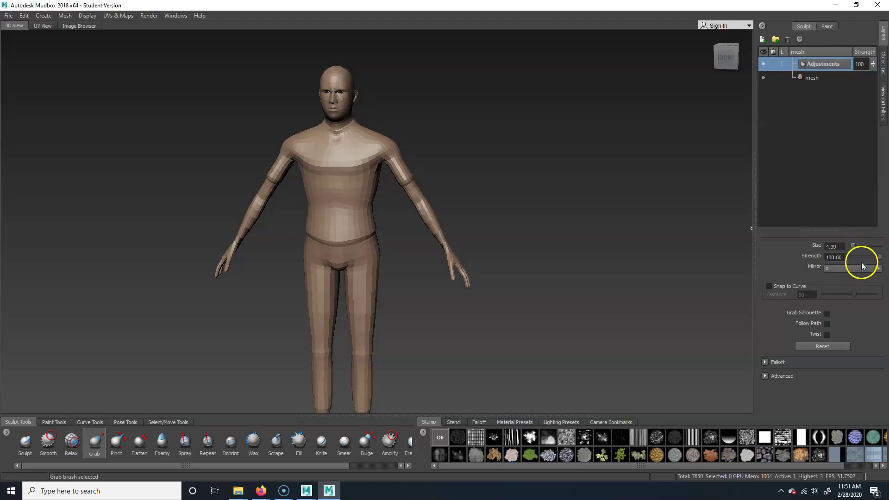
key(b)
drag(359, 170, 828, 111)
mouse_move(345, 164)
mouse_down()
mouse_move(369, 145)
mouse_move(322, 153)
mouse_move(372, 169)
mouse_up()
key(ctrl+z)
Step: Resize the Grab brush to 10.82 and try out its strength adjustment, ending at a strength of 100
key(b)
drag(337, 189, 347, 189)
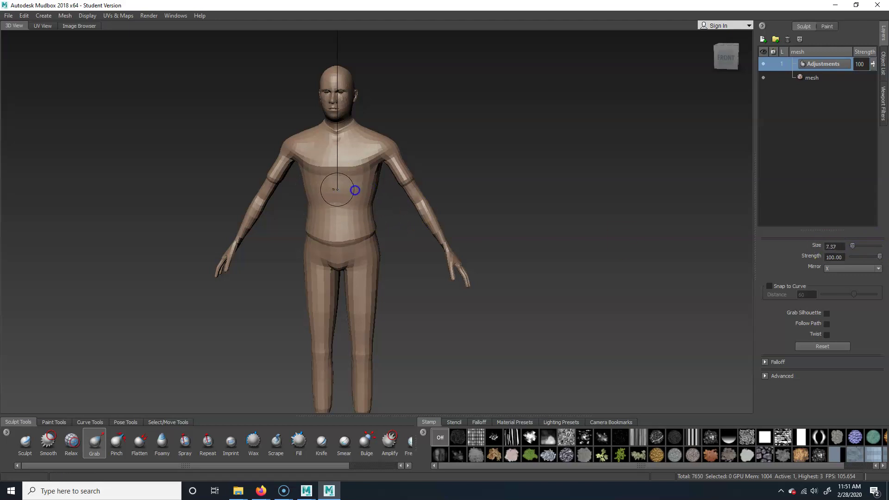
drag(351, 187, 351, 184)
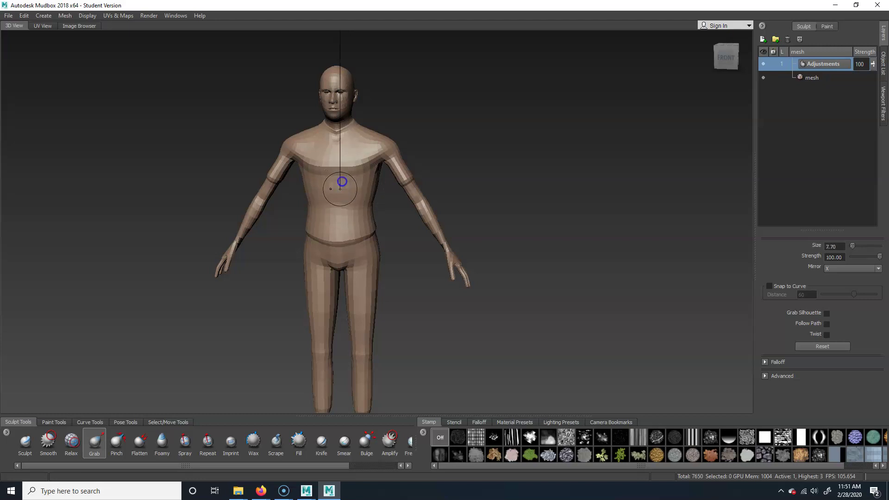
drag(356, 176, 349, 177)
key(m)
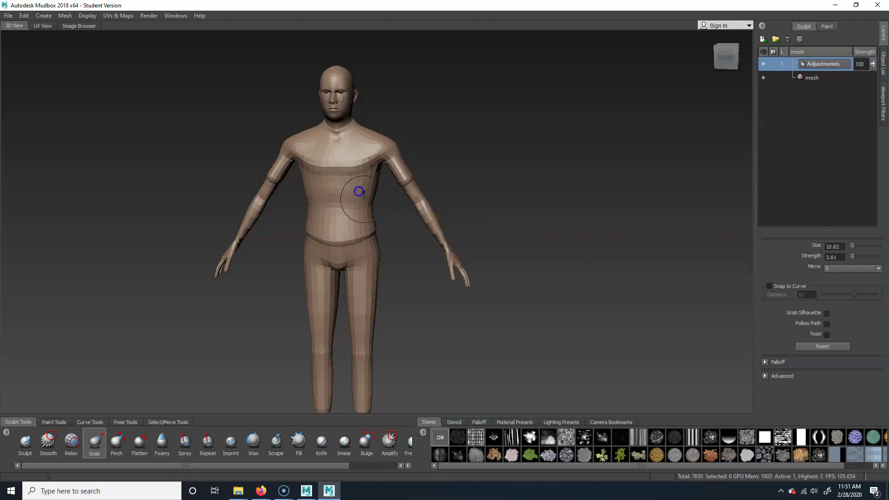
drag(852, 256, 873, 257)
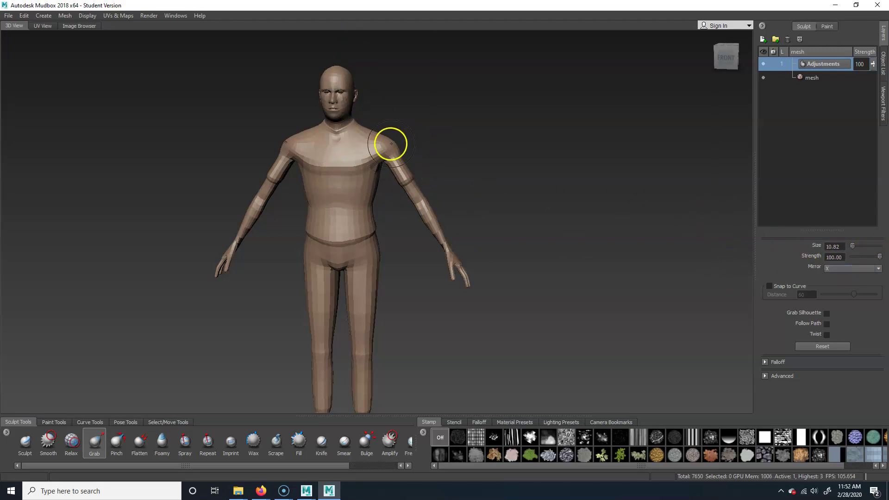
Step: Enlarge the Grab brush to 23.77 and reshape both shoulders and the sides of the chest with mirrored pulls
key(b)
drag(378, 137, 382, 137)
drag(376, 183, 374, 180)
drag(380, 141, 387, 140)
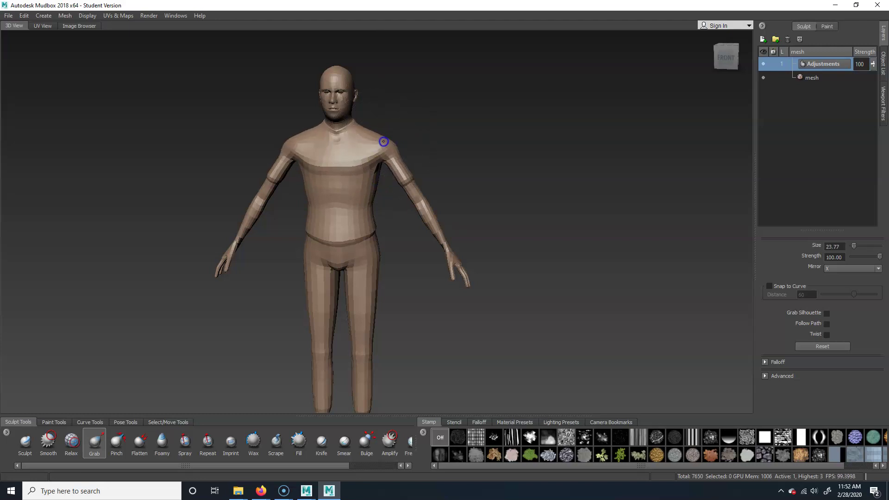
mouse_move(383, 142)
mouse_down()
mouse_move(390, 167)
mouse_move(413, 163)
mouse_up()
Step: Reshape the front of the chest and the upper back with mirrored Grab pulls at brush size 23.77
alt+drag(484, 164, 459, 163)
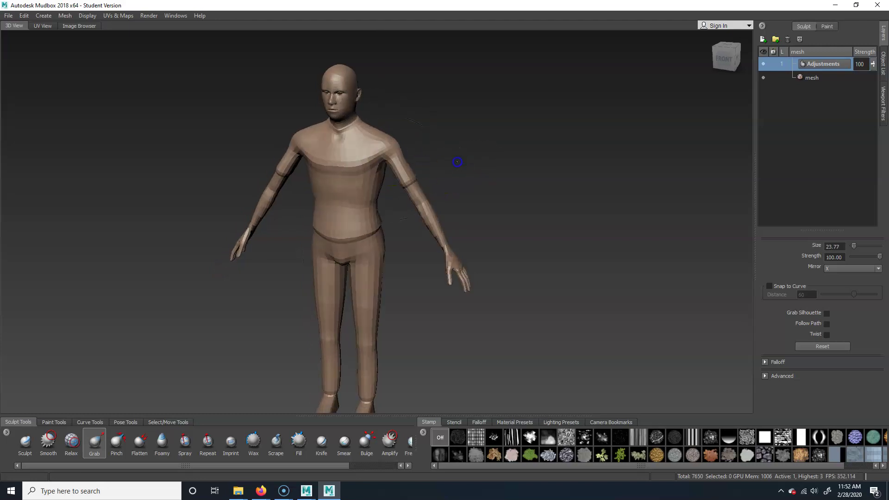
alt+right_drag(419, 183, 536, 185)
alt+middle_drag(535, 162, 543, 200)
mouse_move(542, 199)
alt+mouse_down()
mouse_move(467, 219)
mouse_move(444, 204)
mouse_move(416, 211)
alt+mouse_up()
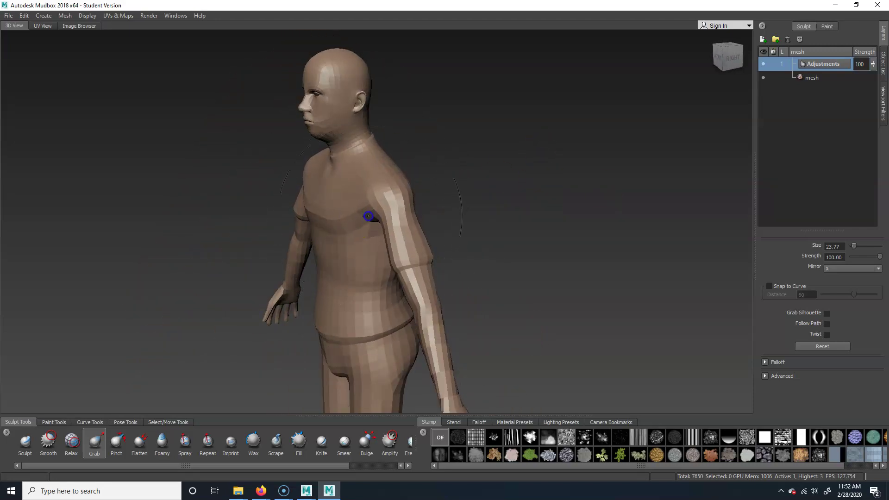
drag(308, 209, 315, 209)
mouse_move(539, 248)
alt+mouse_down()
mouse_move(546, 244)
mouse_move(472, 242)
alt+mouse_up()
drag(432, 191, 435, 190)
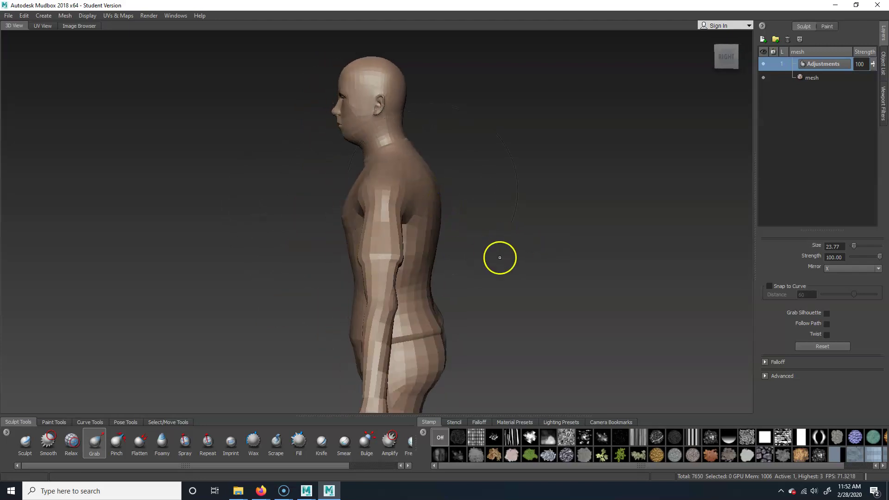
Step: Reshape the rear of the armpit and the upper arm with mirrored Grab pulls, reducing the brush size to 11.47
alt+drag(511, 268, 449, 257)
alt+right_drag(449, 257, 582, 262)
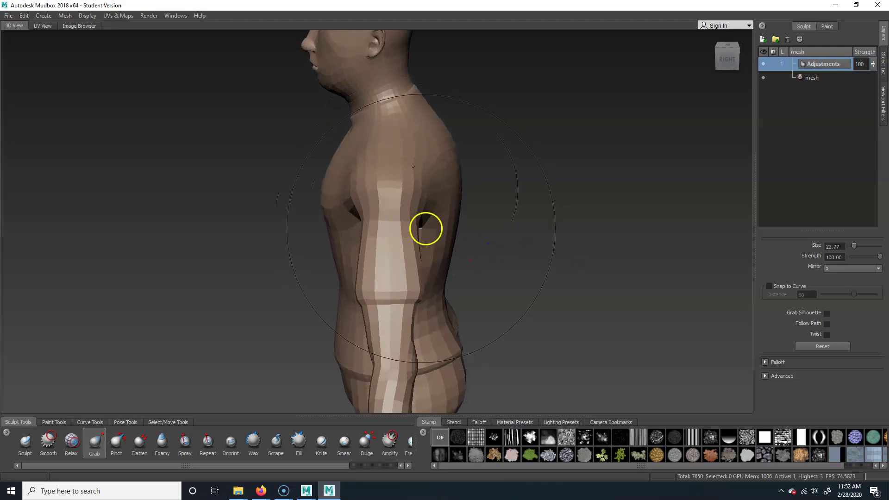
mouse_move(415, 224)
mouse_down()
mouse_move(355, 226)
mouse_move(421, 216)
mouse_move(432, 192)
mouse_up()
drag(420, 231, 421, 265)
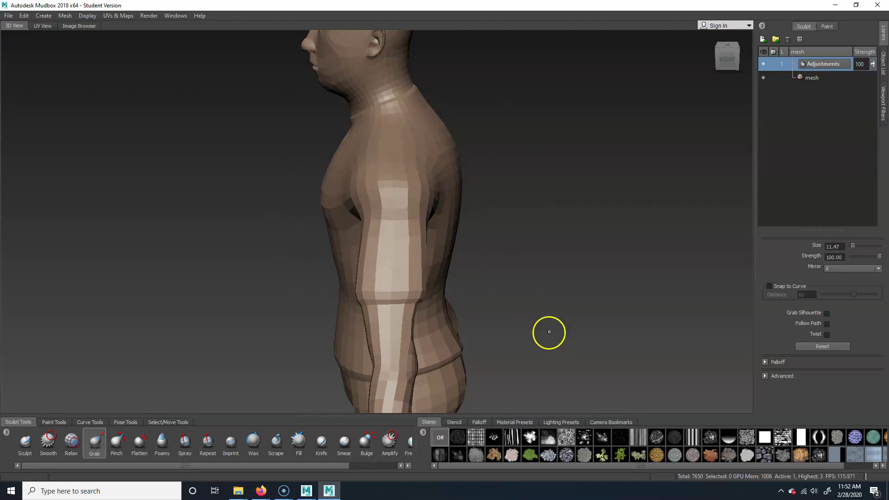
alt+middle_drag(550, 334, 542, 226)
drag(390, 101, 349, 112)
drag(357, 196, 353, 197)
Step: Refine the forearms and the elbow area from the front and back with mirrored Grab pulls at size 11.47
alt+drag(498, 270, 599, 233)
drag(438, 149, 442, 144)
alt+drag(395, 255, 431, 256)
drag(430, 166, 423, 170)
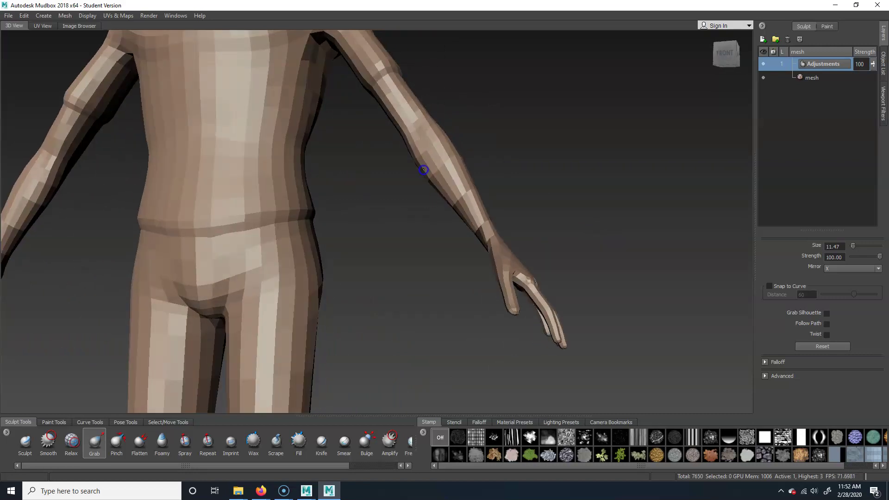
drag(367, 88, 395, 68)
mouse_move(499, 119)
alt+mouse_down()
mouse_move(393, 182)
mouse_move(245, 173)
alt+mouse_up()
drag(363, 61, 385, 83)
Step: Examine the arms, legs and overall proportions of the figure from several angles
alt+drag(271, 162, 661, 176)
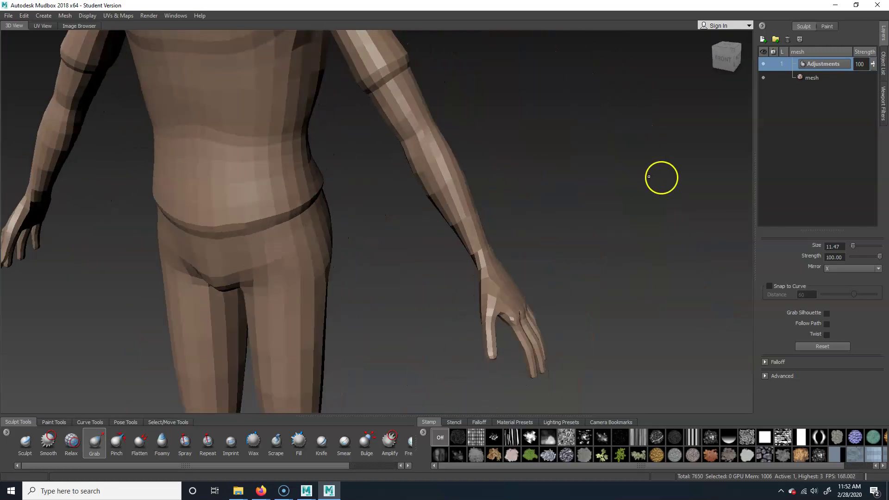
alt+right_drag(627, 183, 543, 317)
alt+middle_drag(546, 322, 576, 262)
alt+drag(562, 351, 409, 330)
key(space)
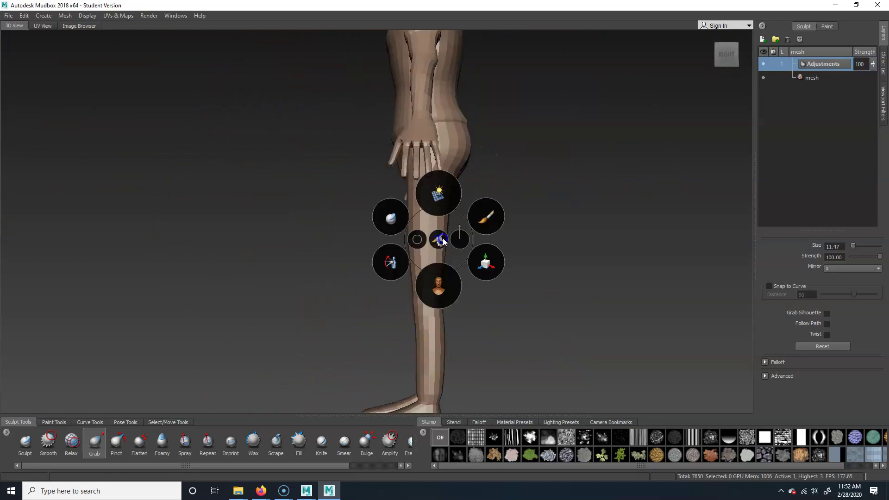
alt+drag(500, 255, 523, 250)
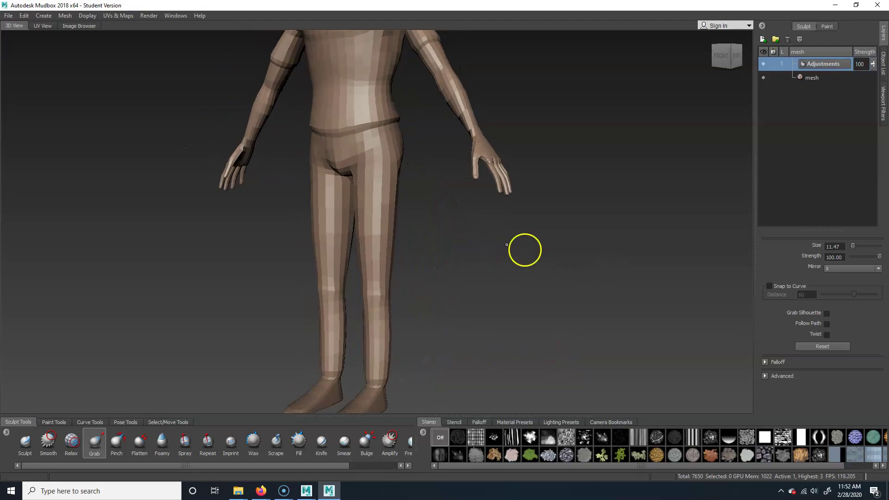
alt+right_drag(524, 250, 502, 410)
alt+middle_drag(538, 268, 535, 229)
mouse_move(543, 268)
alt+mouse_down()
mouse_move(602, 268)
mouse_move(522, 278)
alt+mouse_up()
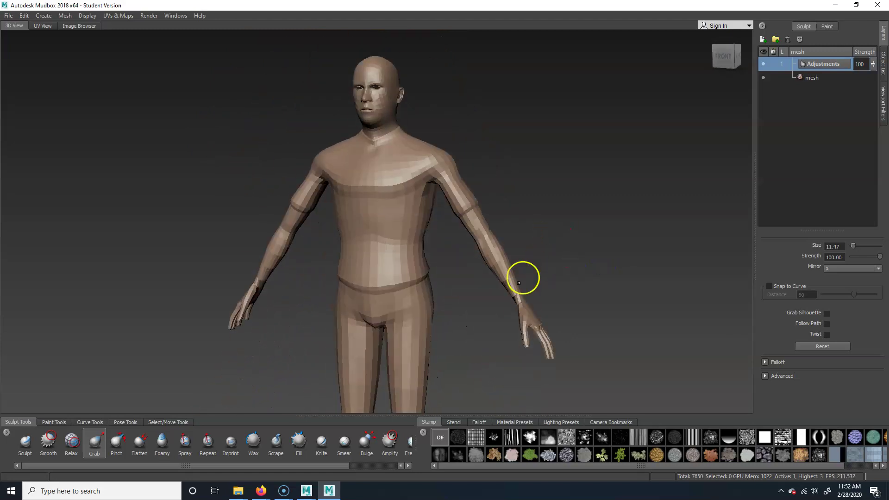
Step: Switch to the Sculpt brush, try a mirrored stroke down the thigh at strength 16.63 and undo it
click(25, 441)
mouse_move(459, 395)
alt+mouse_down()
mouse_move(459, 343)
mouse_move(467, 384)
alt+mouse_up()
alt+right_drag(503, 384, 478, 396)
alt+middle_drag(477, 404, 423, 304)
alt+right_drag(423, 303, 472, 324)
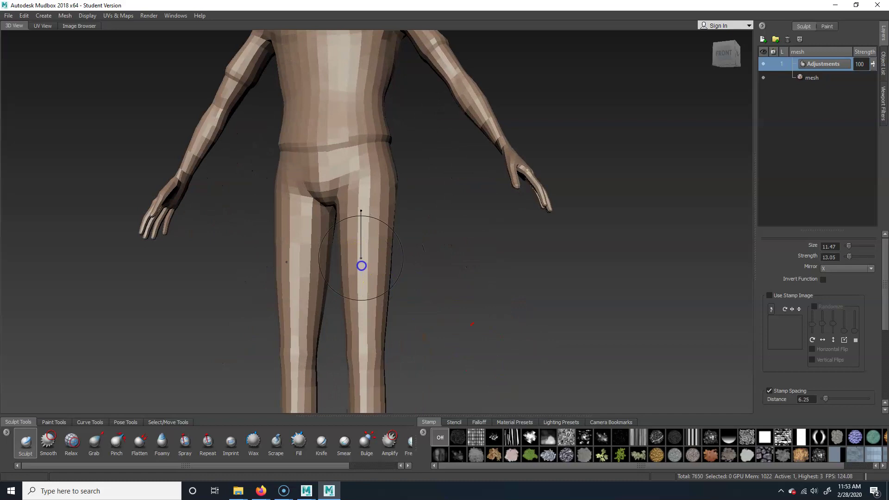
mouse_move(352, 204)
mouse_down()
mouse_move(367, 224)
mouse_move(370, 265)
mouse_up()
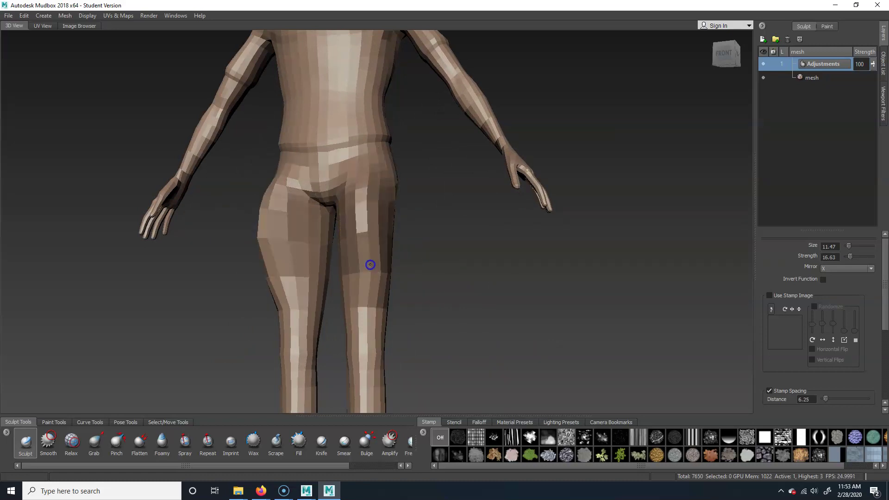
key(ctrl+z)
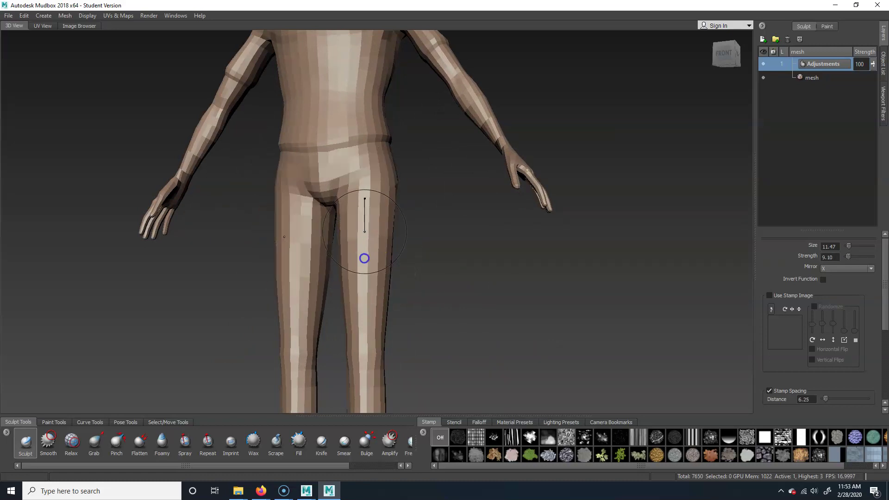
Step: Build up the thighs and lower legs with mirrored Sculpt strokes, reducing the brush strength to 1.77
drag(363, 206, 372, 333)
mouse_move(403, 293)
alt+mouse_down()
mouse_move(444, 301)
mouse_move(368, 300)
mouse_move(382, 282)
mouse_move(371, 207)
mouse_move(359, 167)
mouse_move(340, 172)
alt+mouse_up()
mouse_move(489, 327)
alt+mouse_down()
mouse_move(575, 323)
mouse_move(401, 314)
alt+mouse_up()
mouse_move(410, 174)
mouse_down()
mouse_move(451, 140)
mouse_move(433, 207)
mouse_move(433, 312)
mouse_move(437, 183)
mouse_up()
alt+middle_drag(598, 337, 577, 243)
mouse_move(390, 166)
mouse_down()
mouse_move(390, 207)
mouse_move(393, 153)
mouse_move(378, 133)
mouse_up()
Step: Add a mirrored Sculpt stroke along the inner thighs above the knees and enlarge the brush to 15.05
alt+drag(546, 229, 512, 220)
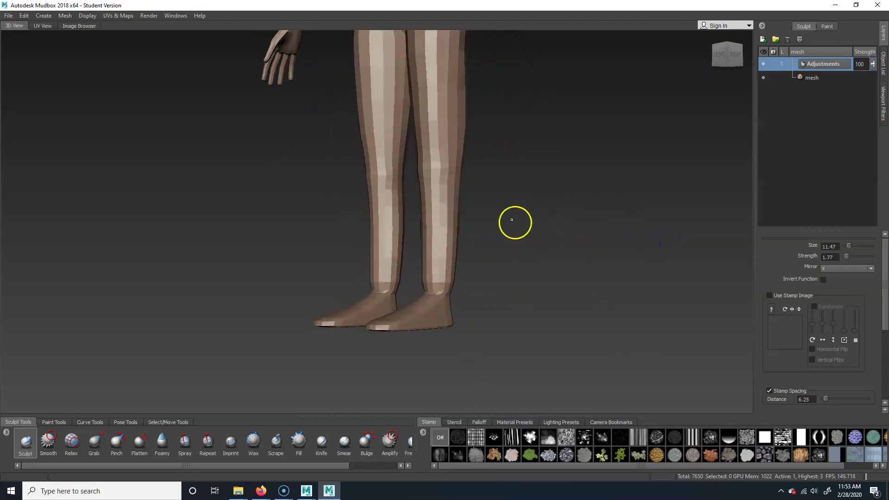
alt+drag(515, 258, 416, 215)
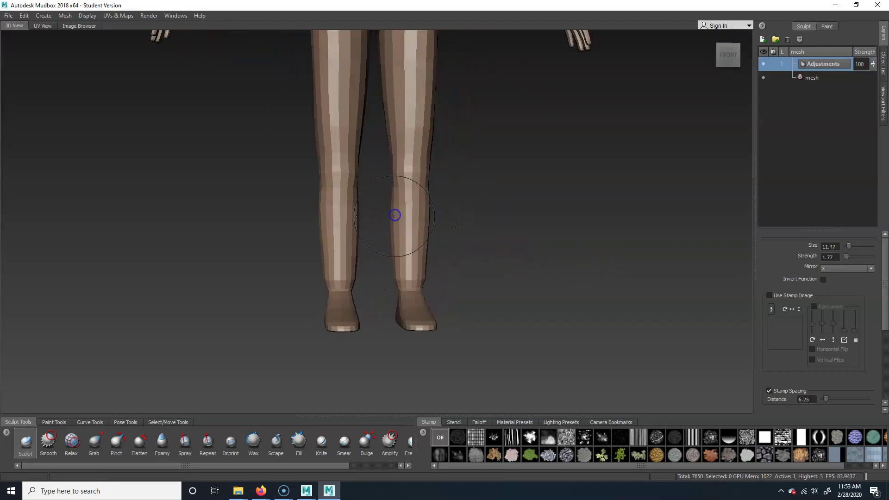
drag(394, 126, 387, 75)
alt+middle_drag(510, 190, 498, 255)
mouse_move(368, 244)
alt+mouse_down()
mouse_move(416, 309)
mouse_move(532, 294)
mouse_move(377, 246)
alt+mouse_up()
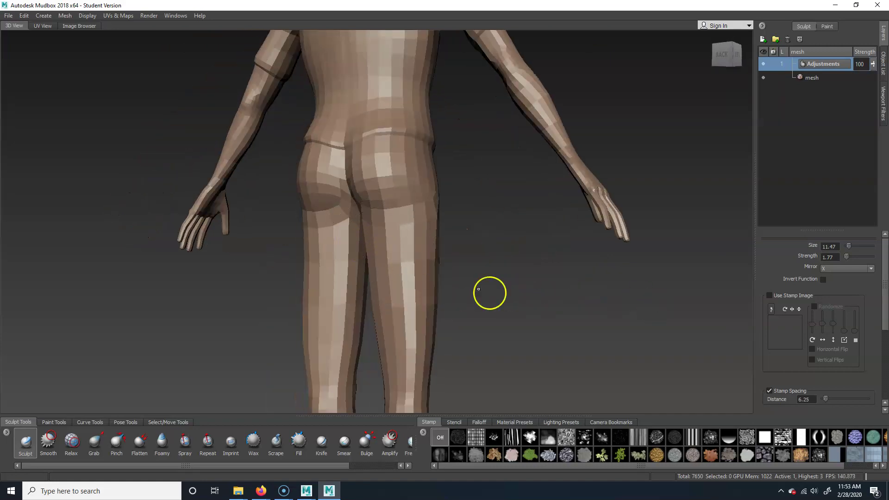
alt+drag(490, 293, 321, 304)
alt+drag(514, 294, 374, 319)
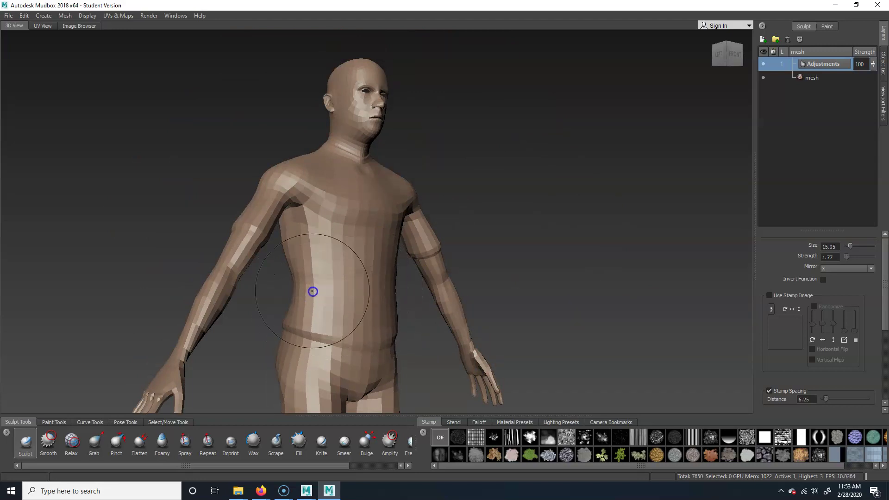
Step: Switch back to the Grab tool, enlarge its brush to 33.35 and pull the armpit area toward the shoulders
alt+drag(520, 280, 559, 313)
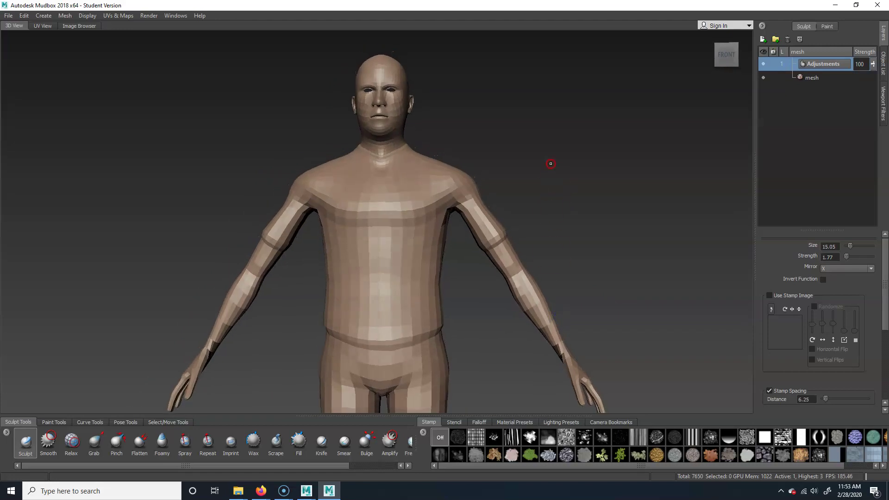
alt+drag(550, 163, 545, 180)
alt+middle_drag(544, 188, 543, 199)
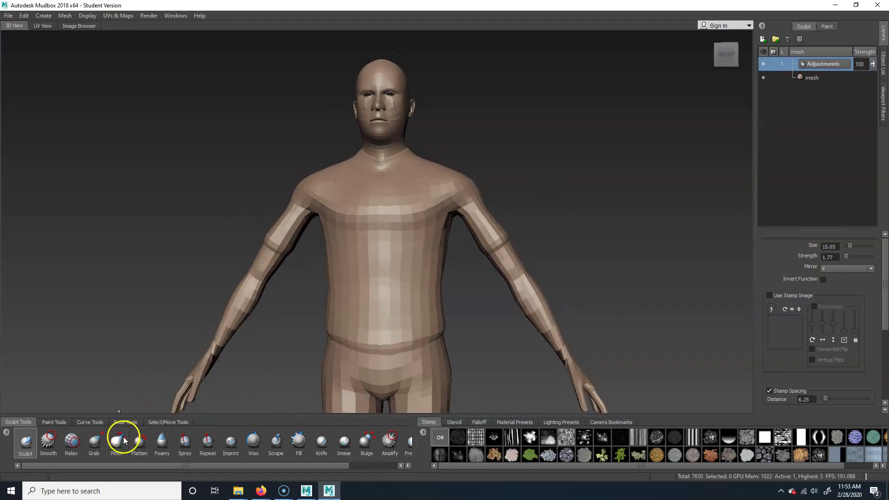
click(94, 442)
mouse_move(436, 204)
mouse_down()
mouse_move(473, 195)
mouse_move(442, 203)
mouse_move(470, 183)
mouse_up()
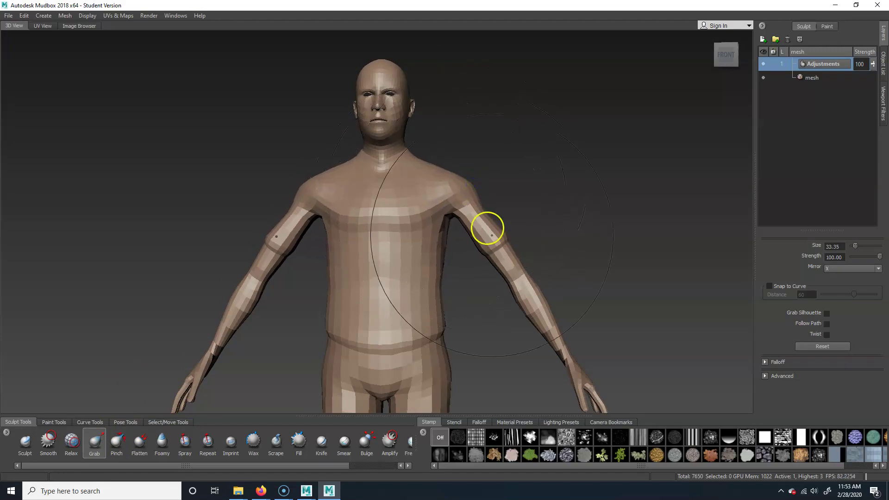
alt+drag(630, 275, 605, 287)
alt+middle_drag(616, 282, 561, 247)
alt+right_drag(575, 244, 540, 229)
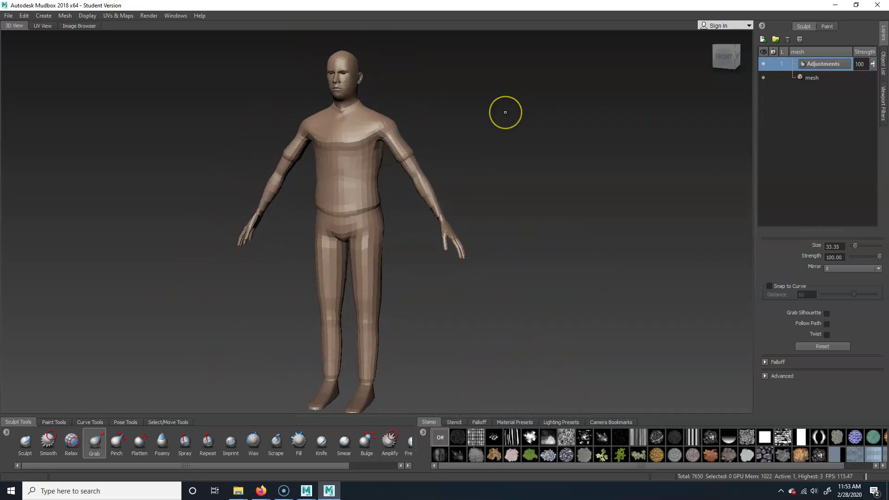
Step: Raise the mesh to subdivision level 3 and add a new sculpt layer named Anatomy
key(shift+d)
key(shift+d)
click(763, 38)
double_click(822, 65)
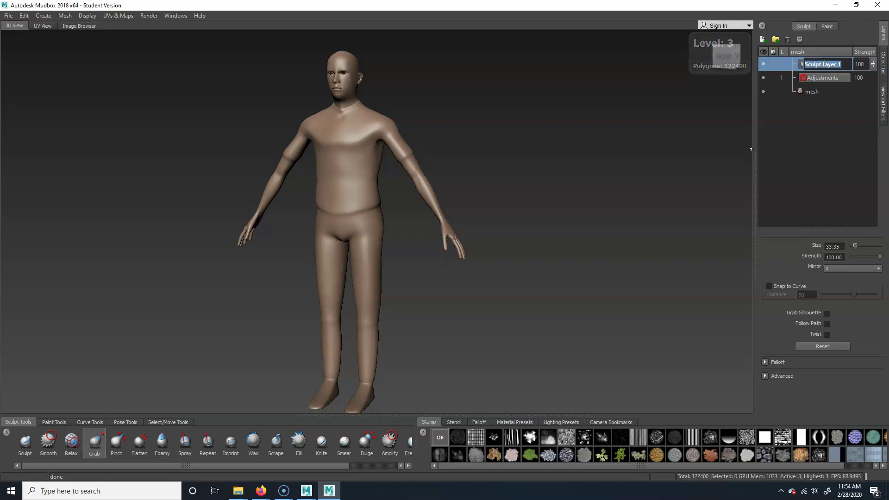
text(mu)
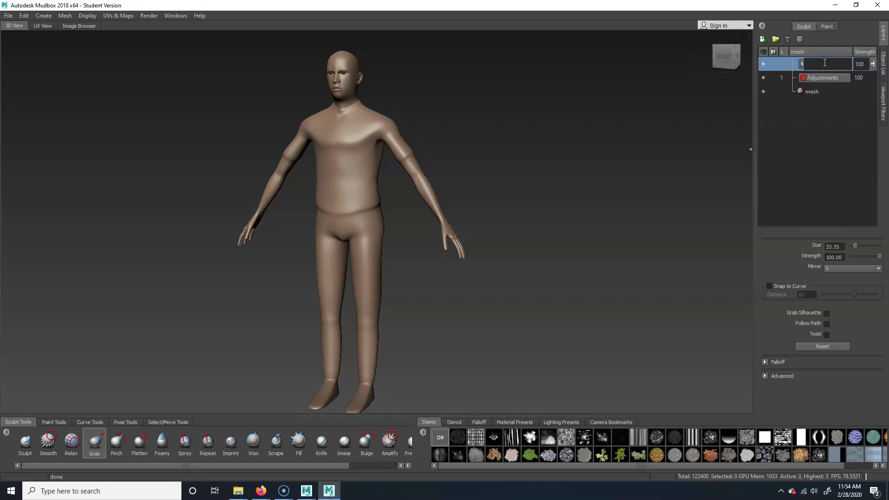
text(atomy)
key(Return)
Step: Switch to the Sculpt brush, reduce its size to 6.64 and add a mirrored stroke at the elbow
mouse_move(499, 135)
alt+mouse_down()
mouse_move(475, 157)
mouse_move(495, 133)
alt+mouse_up()
alt+middle_drag(451, 124, 440, 158)
mouse_move(441, 158)
alt+right_down()
mouse_move(500, 173)
mouse_move(537, 200)
alt+right_up()
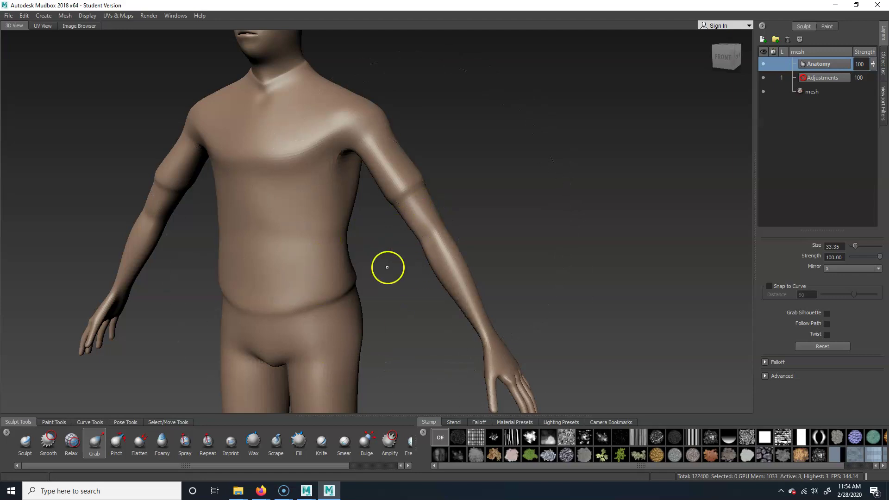
mouse_move(393, 254)
mouse_down()
mouse_move(343, 256)
mouse_move(391, 253)
mouse_up()
click(25, 441)
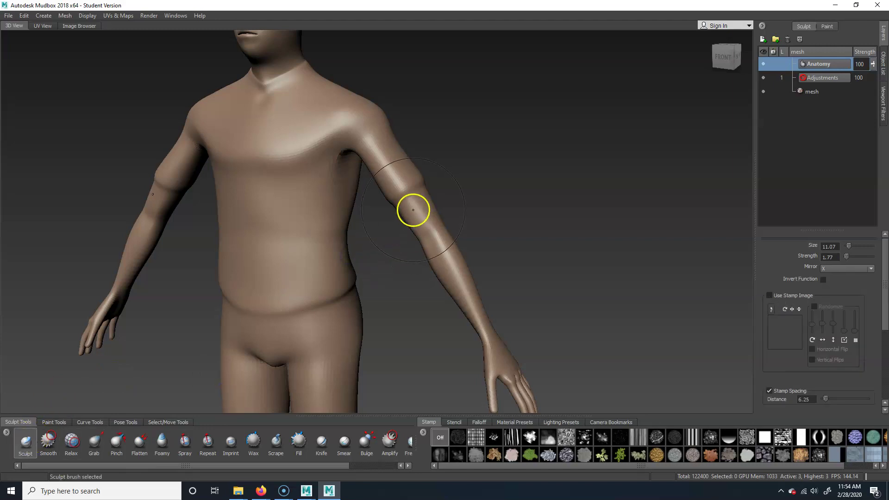
drag(412, 217, 410, 213)
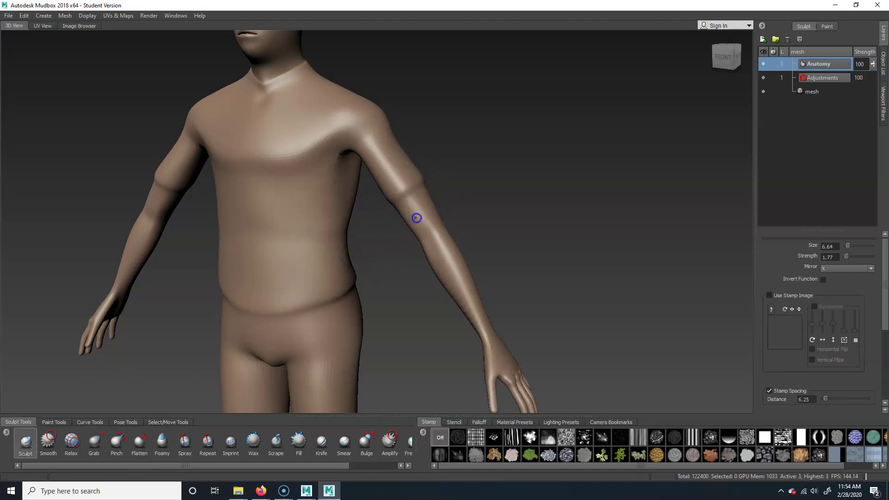
Step: Enlarge the Sculpt brush to 11.10, build up the outer thighs and smooth the strokes
mouse_move(616, 249)
alt+mouse_down()
mouse_move(574, 298)
mouse_move(391, 205)
alt+mouse_up()
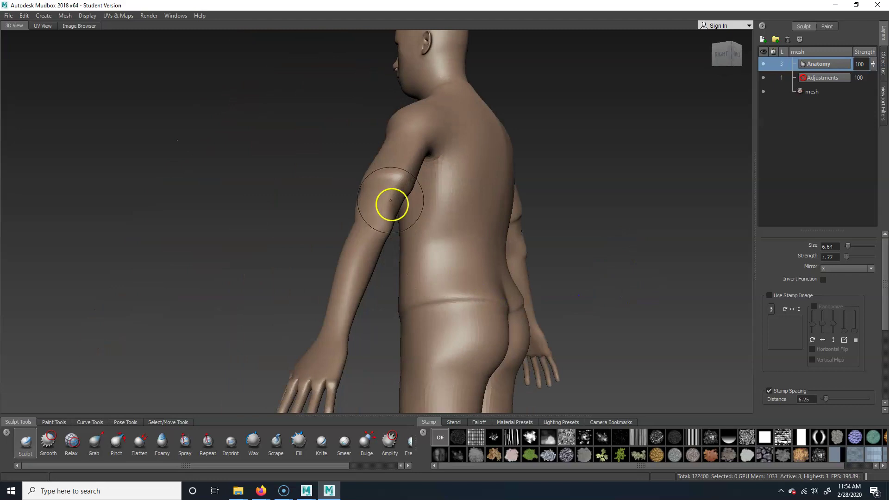
alt+drag(244, 313, 324, 310)
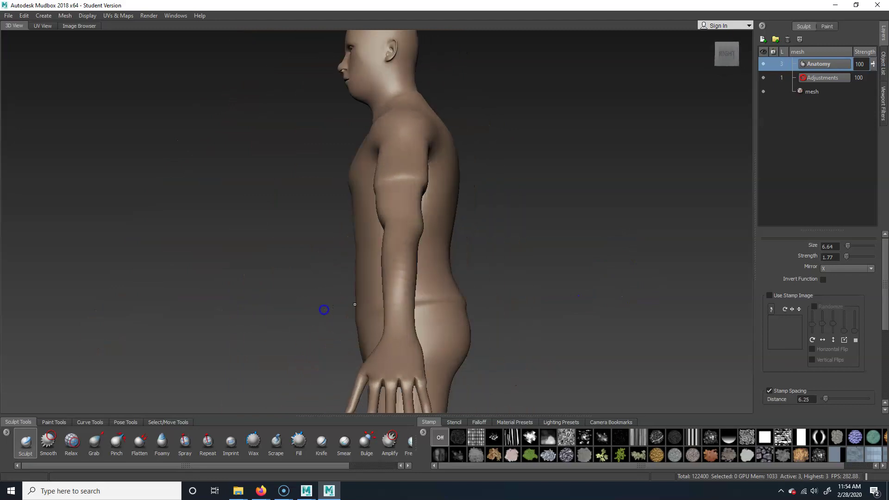
alt+drag(467, 268, 657, 159)
alt+drag(530, 304, 431, 253)
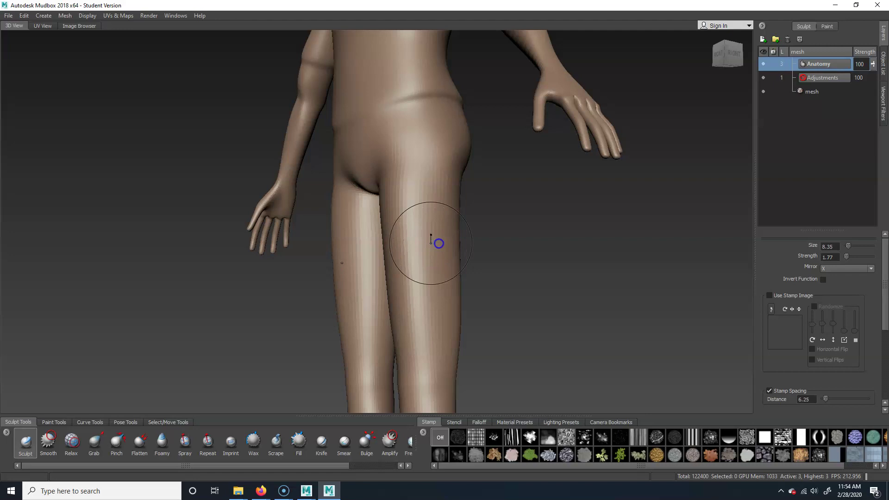
mouse_move(447, 246)
mouse_down()
mouse_move(450, 157)
mouse_move(465, 227)
mouse_up()
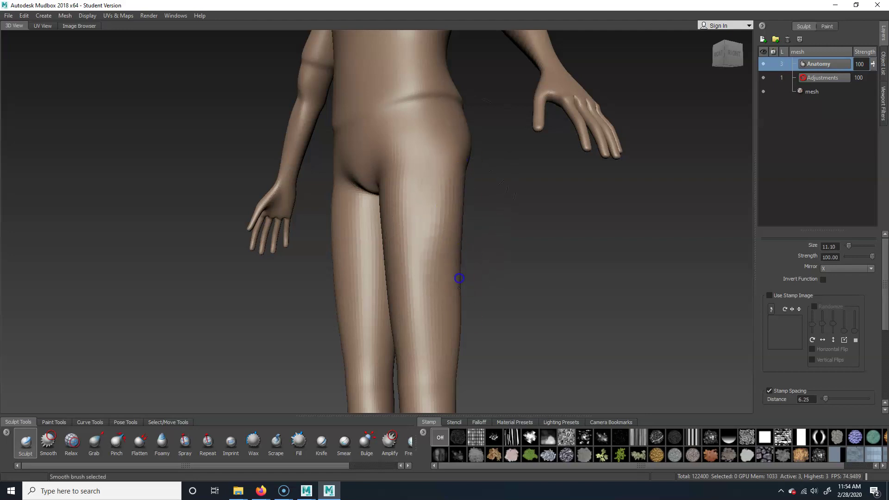
shift+drag(452, 277, 453, 317)
Step: Check the legs from all sides and smooth a small area of the body with a short stroke
alt+drag(500, 282, 616, 301)
mouse_move(540, 298)
alt+middle_down()
mouse_move(538, 260)
mouse_move(558, 213)
alt+middle_up()
alt+drag(553, 305, 469, 289)
alt+drag(504, 243, 444, 291)
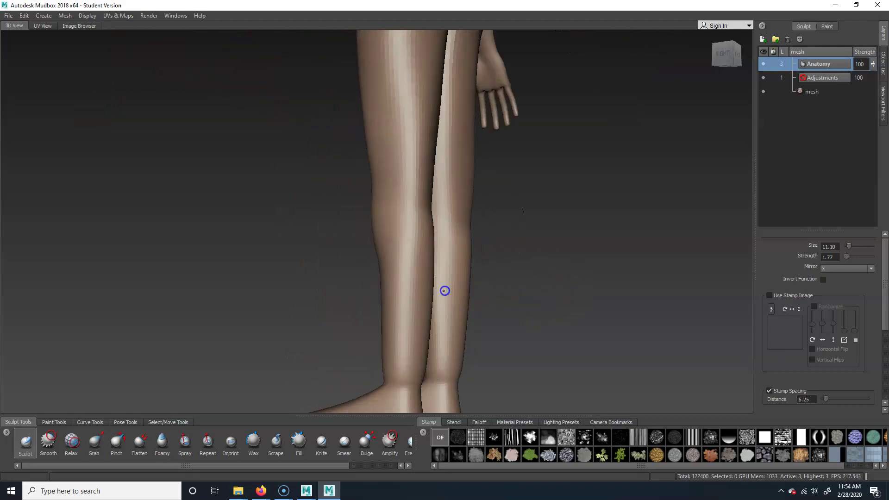
mouse_move(507, 309)
alt+mouse_down()
mouse_move(563, 312)
mouse_move(353, 275)
mouse_move(352, 260)
mouse_move(349, 309)
mouse_move(340, 288)
mouse_move(337, 299)
alt+mouse_up()
mouse_move(286, 347)
alt+mouse_down()
mouse_move(359, 315)
mouse_move(554, 316)
alt+mouse_up()
alt+middle_drag(579, 211, 555, 154)
alt+drag(497, 250, 510, 154)
alt+middle_drag(510, 155, 486, 400)
alt+drag(546, 245, 583, 224)
shift+drag(387, 238, 385, 243)
Step: Reduce the Sculpt brush to 2.30, try a stroke across the cheek at strength 1.02 and undo it
alt+middle_drag(535, 91, 501, 179)
alt+drag(469, 191, 461, 190)
alt+right_drag(460, 191, 615, 215)
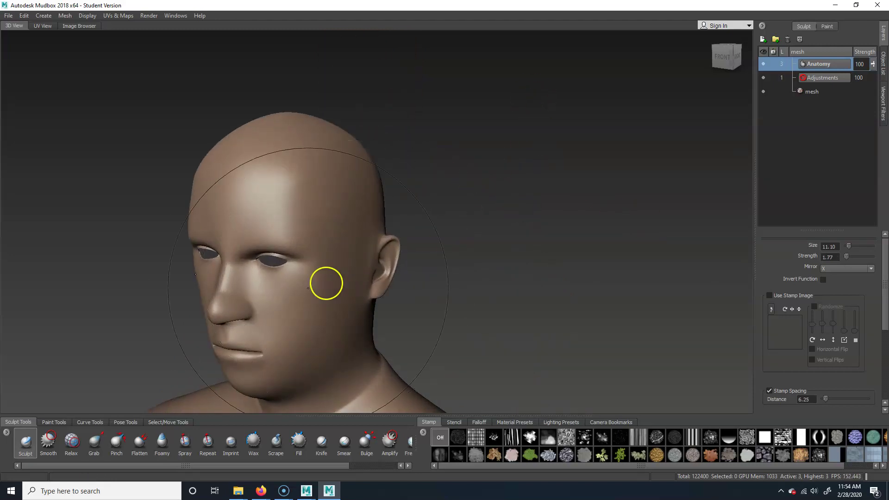
drag(293, 295, 200, 295)
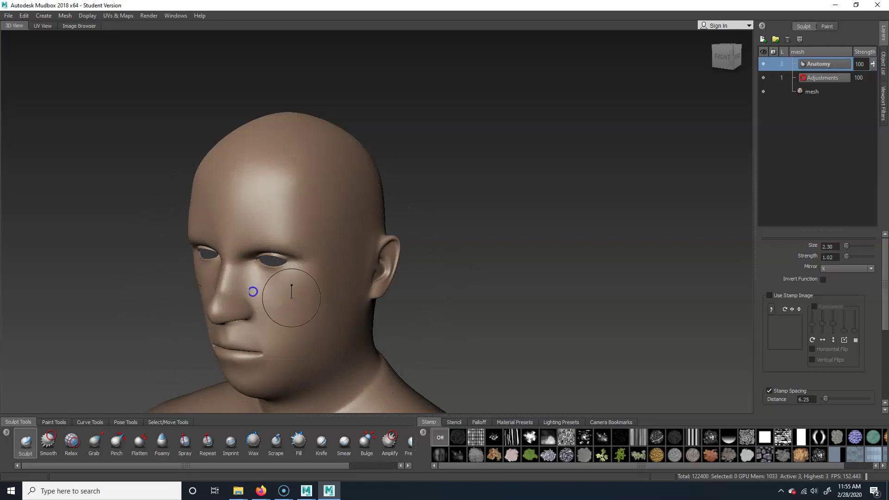
drag(313, 284, 277, 298)
key(ctrl+z)
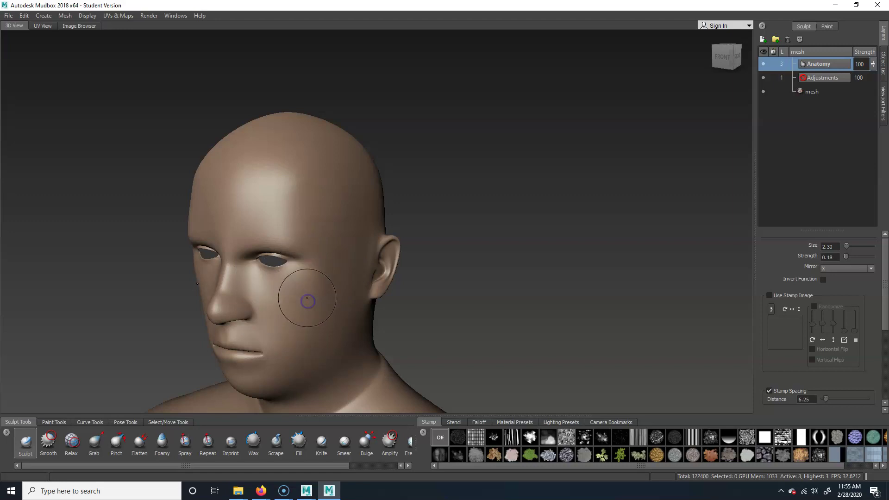
Step: Set the Sculpt strength to 0.18 and build up the cheekbones and brow with mirrored strokes
mouse_move(330, 287)
mouse_down()
mouse_move(310, 302)
mouse_move(310, 287)
mouse_move(299, 317)
mouse_move(292, 297)
mouse_move(284, 314)
mouse_move(320, 314)
mouse_move(311, 218)
mouse_move(280, 232)
mouse_up()
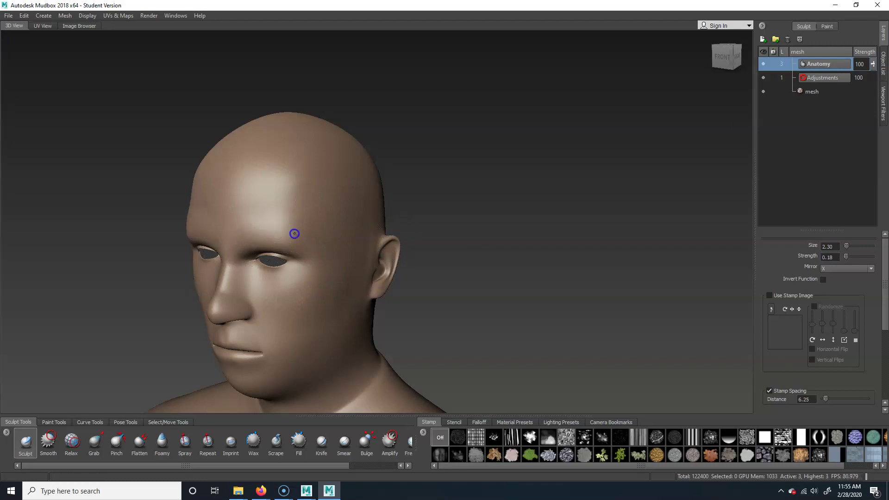
Step: Extend the brow sculpting, then reduce the Sculpt brush to 0.52 and build up and smooth the nostril wings with mirrored strokes
mouse_move(311, 192)
mouse_down()
mouse_move(302, 212)
mouse_move(342, 160)
mouse_up()
alt+drag(454, 238, 550, 263)
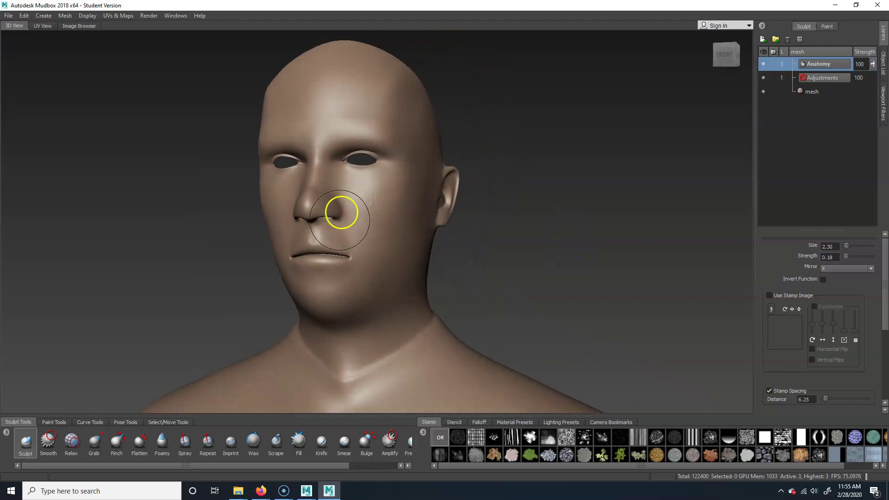
alt+right_drag(164, 238, 250, 260)
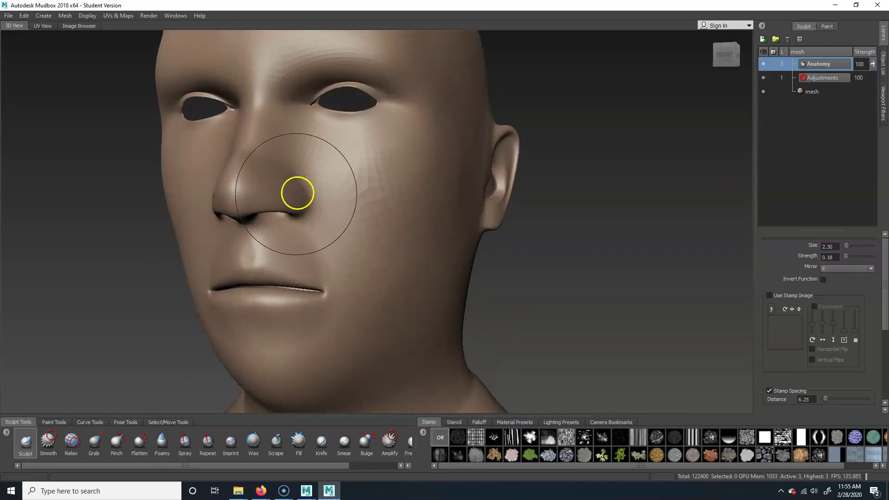
key(b)
drag(292, 199, 277, 201)
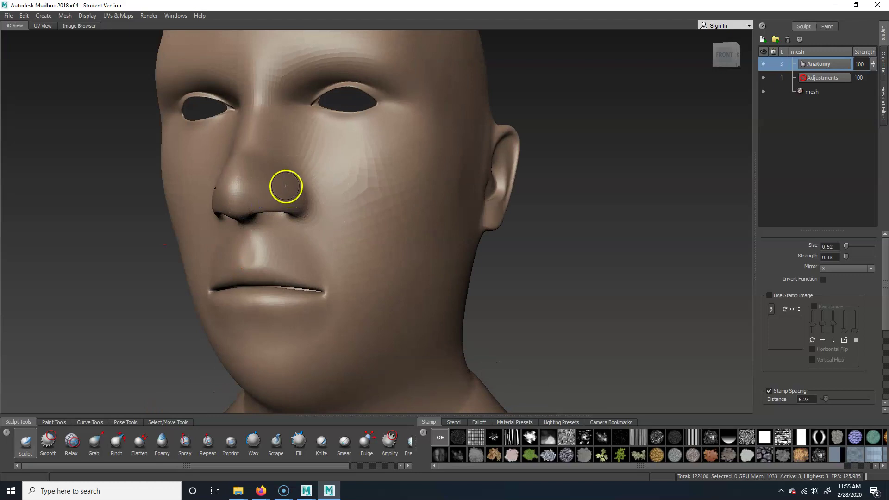
key(shift)
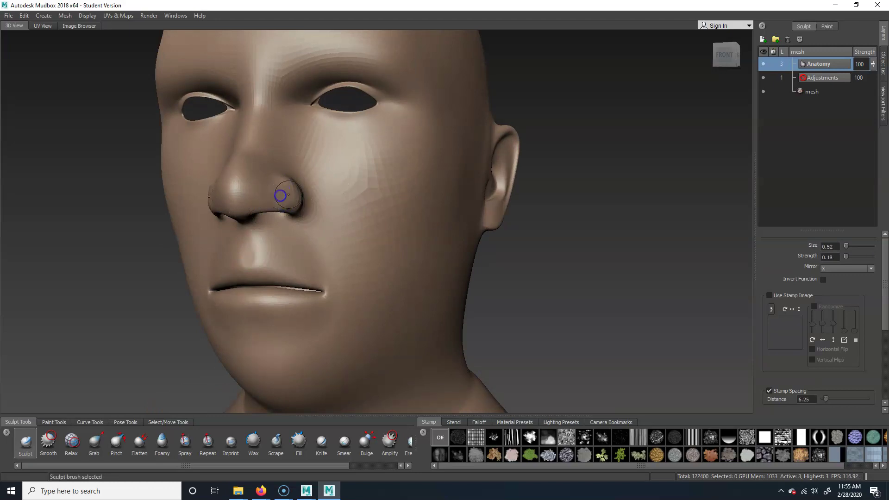
Step: Dismiss the pen calibration reminder, try a diagonal Sculpt stroke on the Wrinkles layer at the side of the chest, and undo it
alt+drag(481, 294, 568, 284)
alt+right_drag(568, 284, 467, 296)
alt+middle_drag(508, 290, 490, 258)
alt+right_drag(568, 251, 469, 281)
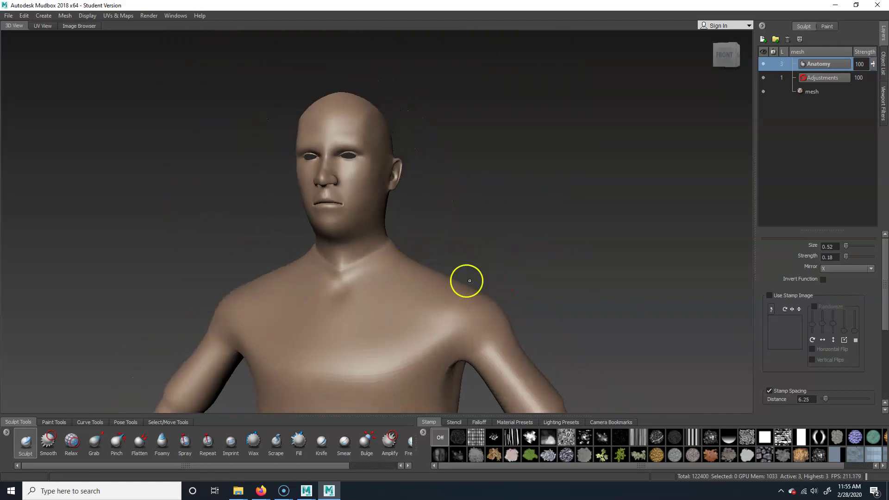
alt+middle_drag(468, 282, 470, 230)
alt+drag(470, 231, 533, 194)
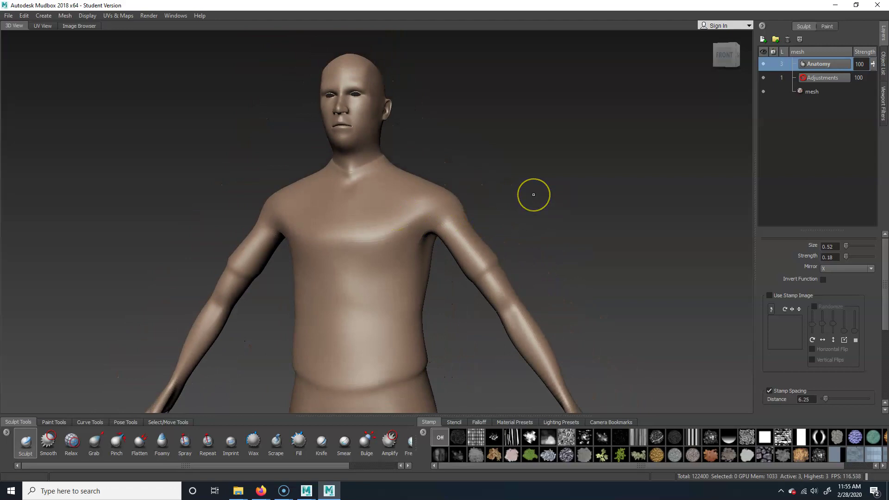
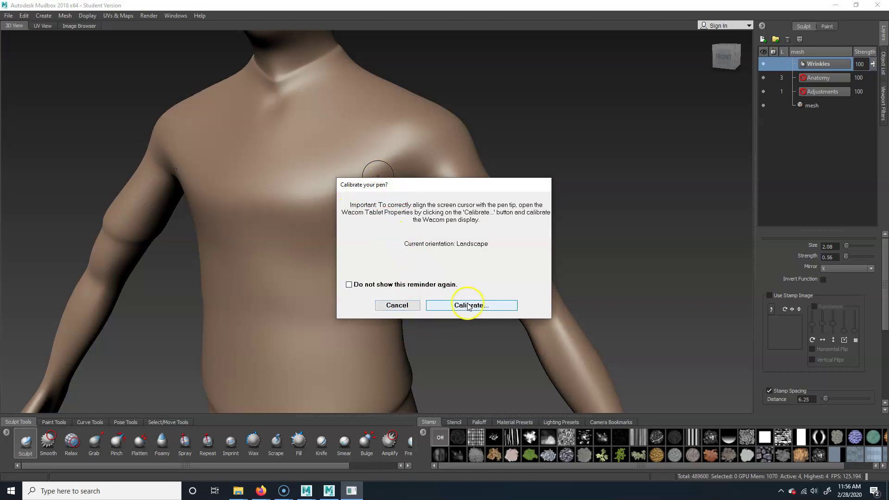
click(398, 305)
drag(323, 299, 370, 227)
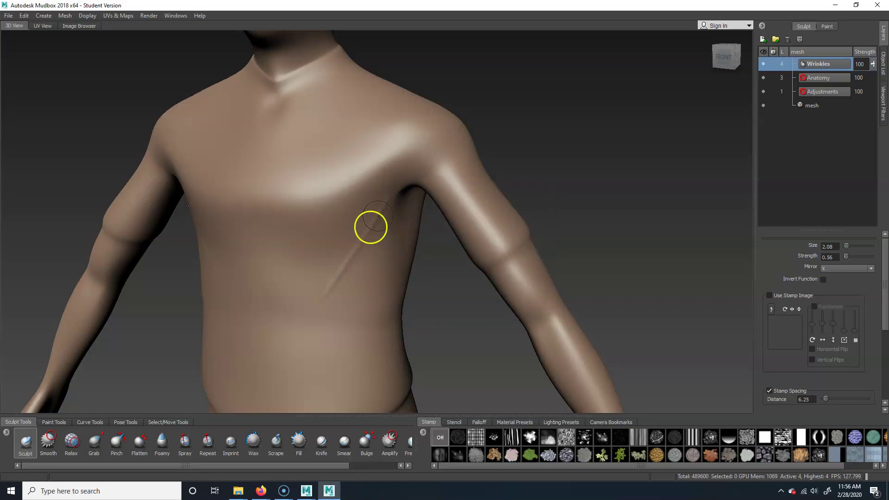
key(space)
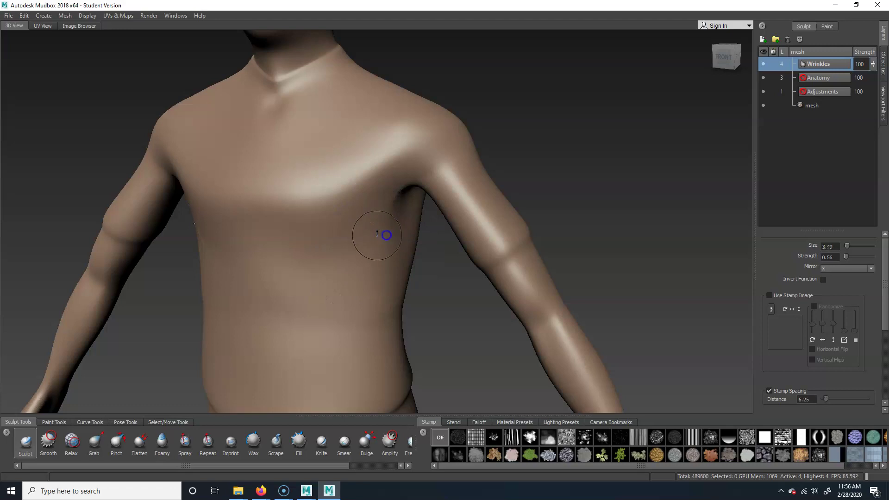
Step: Enlarge the Sculpt brush to 4.07 and build up diagonal shirt folds from the armpits across the torso, smoothing them between strokes
drag(361, 229, 311, 288)
shift+drag(366, 208, 315, 285)
drag(407, 197, 320, 349)
drag(395, 207, 325, 335)
mouse_move(408, 189)
shift+mouse_down()
mouse_move(319, 343)
mouse_move(336, 224)
shift+mouse_up()
Step: Sculpt short upright folds from the armpits up over the front of the shoulders
mouse_move(405, 184)
mouse_down()
mouse_move(399, 188)
mouse_move(394, 153)
mouse_move(399, 118)
mouse_up()
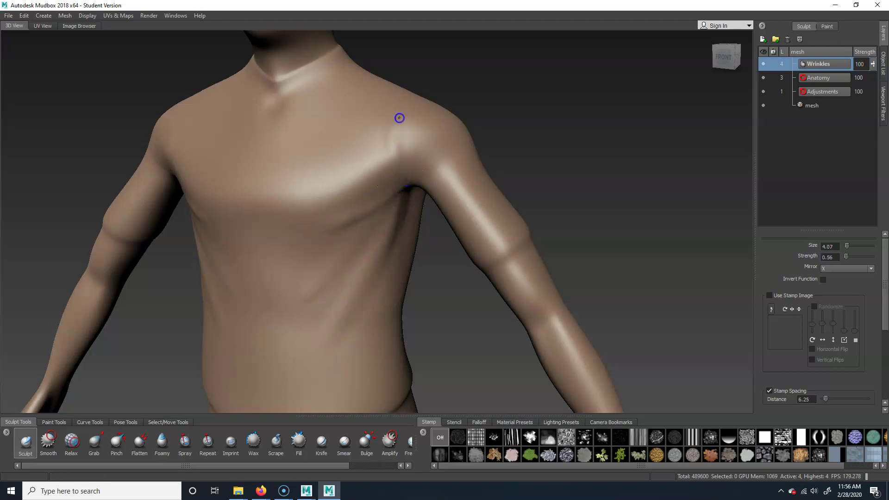
drag(414, 192, 406, 144)
drag(411, 175, 405, 144)
mouse_move(417, 176)
mouse_down()
mouse_move(422, 120)
mouse_move(425, 171)
mouse_move(424, 159)
mouse_up()
Step: Build up folds along the upper arms from the shoulders toward the sleeve edges
alt+drag(574, 181, 532, 194)
drag(365, 206, 430, 283)
mouse_move(373, 224)
mouse_down()
mouse_move(428, 295)
mouse_move(360, 210)
mouse_move(419, 259)
mouse_up()
alt+drag(492, 240, 497, 238)
mouse_move(333, 234)
mouse_down()
mouse_move(358, 283)
mouse_move(369, 282)
mouse_up()
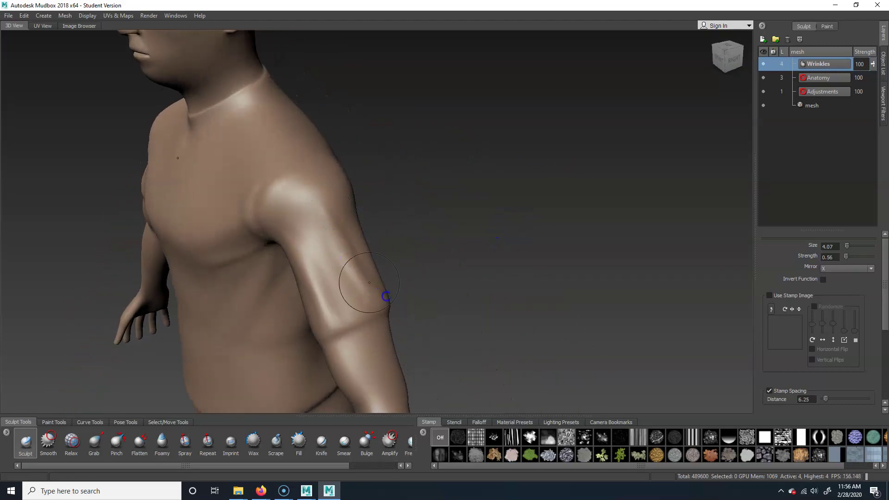
Step: Add a long fold down the lower side of the torso and smooth it into the shirt
mouse_move(437, 242)
alt+mouse_down()
mouse_move(492, 210)
mouse_move(421, 282)
mouse_move(411, 238)
alt+mouse_up()
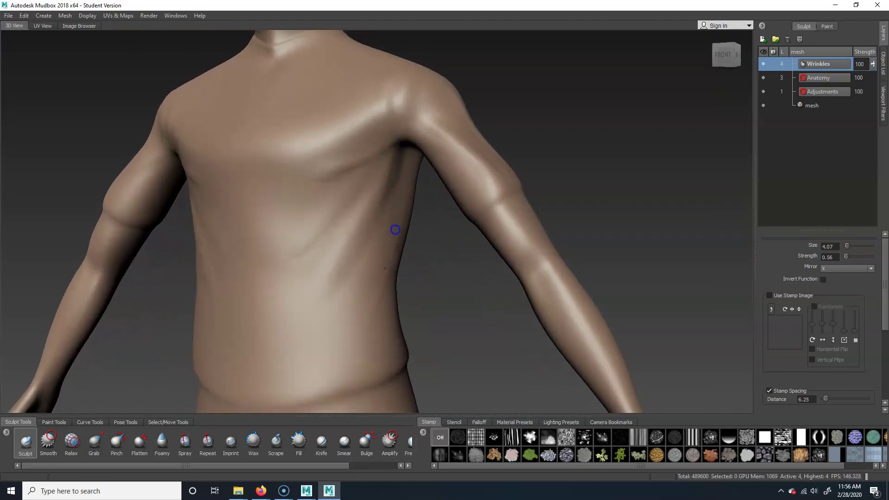
key(shift)
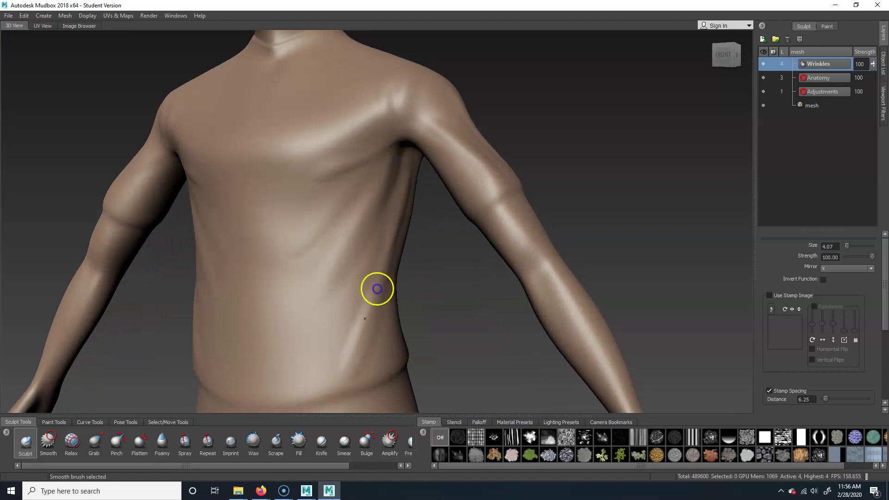
mouse_move(347, 351)
shift+mouse_down()
mouse_move(380, 324)
mouse_move(442, 302)
mouse_move(445, 310)
shift+mouse_up()
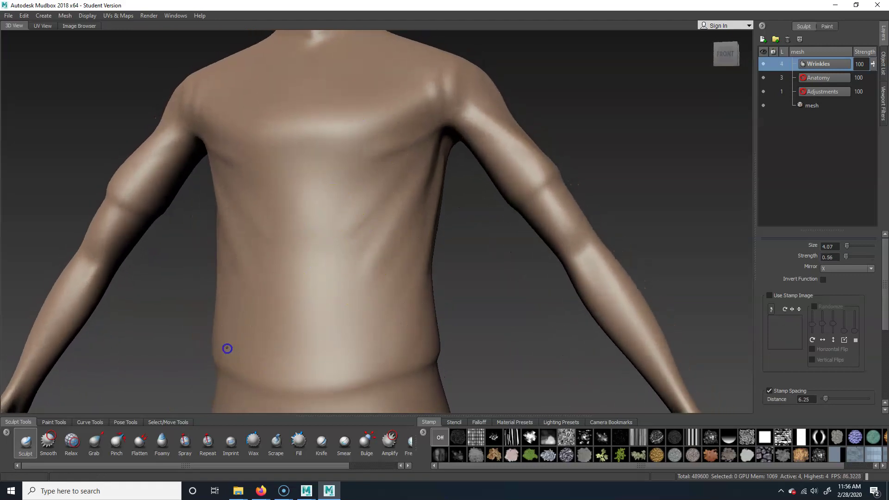
Step: Sculpt horizontal folds across the belly just above the shirt hem and smooth them
mouse_move(398, 362)
mouse_down()
mouse_move(256, 380)
mouse_move(234, 360)
mouse_up()
drag(393, 342, 252, 343)
mouse_move(402, 324)
shift+mouse_down()
mouse_move(380, 329)
mouse_move(400, 342)
mouse_move(247, 364)
shift+mouse_up()
mouse_move(277, 296)
shift+mouse_down()
mouse_move(314, 319)
mouse_move(347, 315)
shift+mouse_up()
Step: Build up diagonal folds on the upper chest toward the collar, and undo a trial stroke on the upper belly
alt+drag(594, 137, 589, 163)
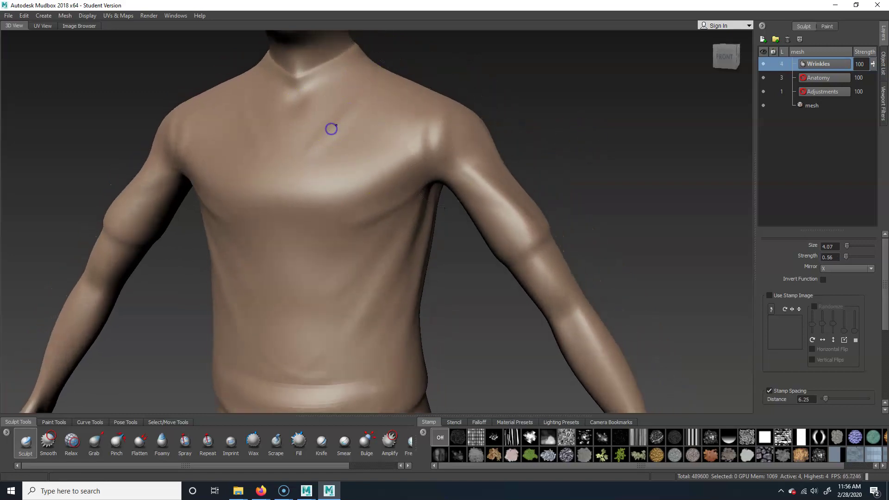
mouse_move(311, 147)
mouse_down()
mouse_move(328, 99)
mouse_move(306, 110)
mouse_up()
alt+drag(552, 143, 549, 136)
mouse_move(598, 160)
alt+mouse_down()
mouse_move(596, 190)
mouse_move(608, 184)
alt+mouse_up()
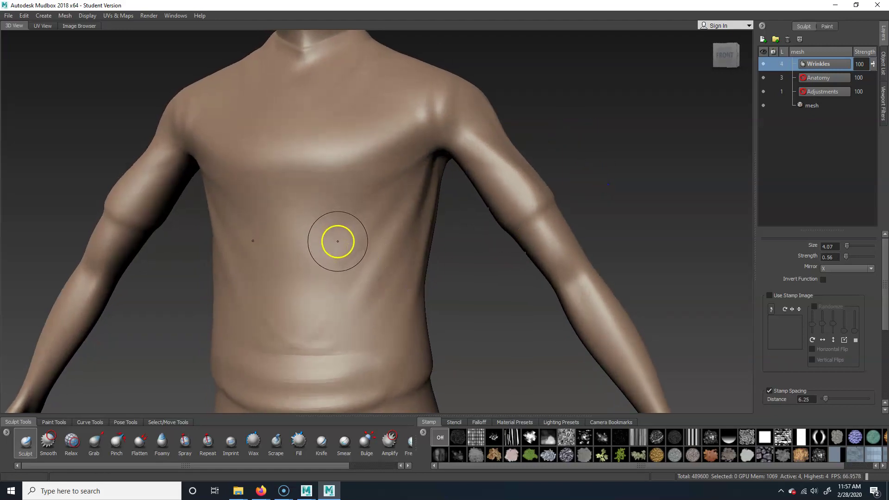
mouse_move(336, 233)
mouse_down()
mouse_move(329, 243)
mouse_move(351, 226)
mouse_up()
key(ctrl+z)
Step: Reduce the Sculpt brush to 1.88 and sculpt a ridge below the sleeve toward the elbow, smoothing its edges
alt+drag(648, 196, 574, 219)
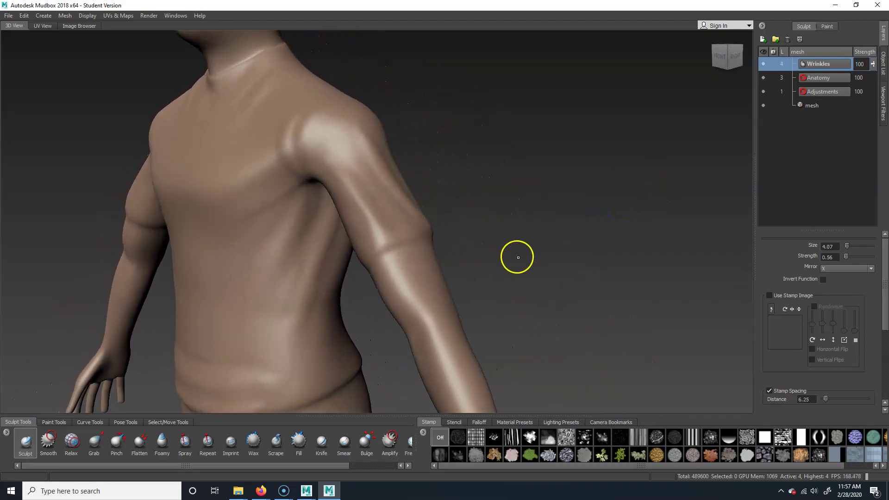
key(space)
key(b)
drag(429, 298, 421, 298)
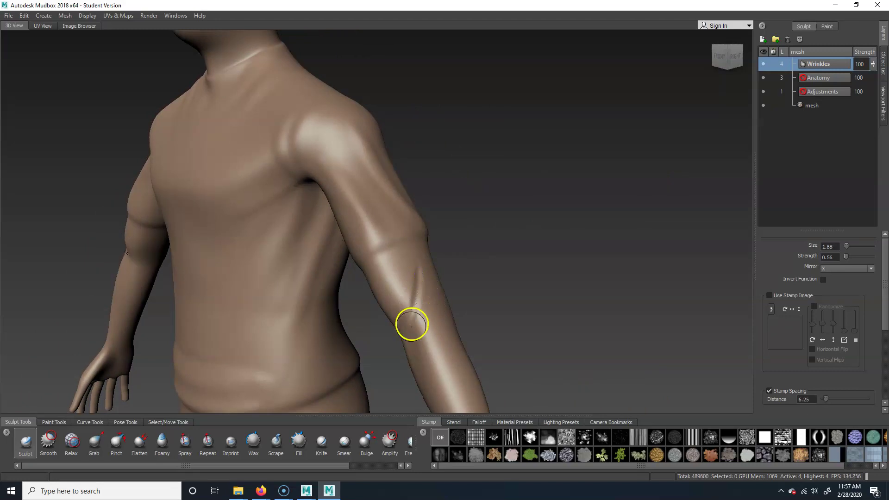
shift+drag(414, 268, 413, 301)
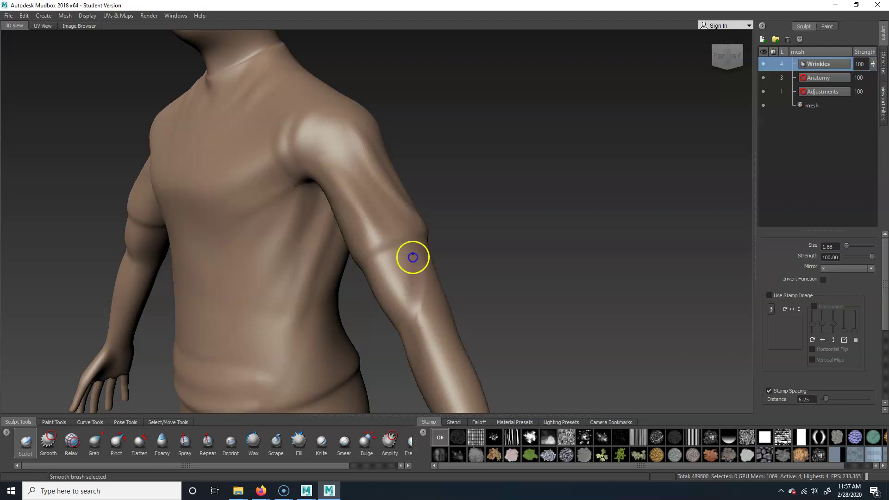
Step: Shape the elbows and forearms from several sides, smoothing the forms around the inner elbow
alt+drag(494, 284, 456, 288)
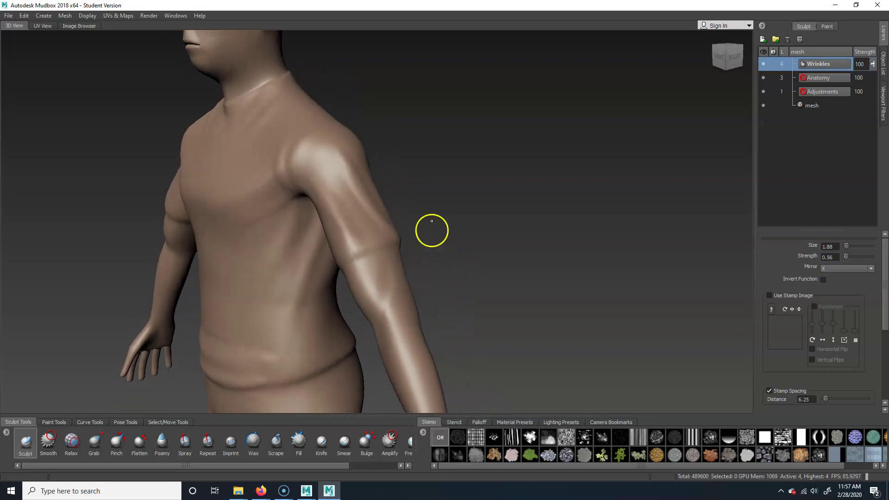
alt+middle_drag(435, 226, 438, 158)
mouse_move(425, 145)
alt+mouse_down()
mouse_move(423, 200)
mouse_move(425, 152)
mouse_move(428, 186)
alt+mouse_up()
shift+drag(436, 290, 428, 178)
mouse_move(437, 275)
shift+mouse_down()
mouse_move(459, 277)
mouse_move(464, 307)
shift+mouse_up()
mouse_move(433, 178)
shift+mouse_down()
mouse_move(452, 270)
mouse_move(462, 274)
mouse_move(438, 232)
shift+mouse_up()
mouse_move(484, 216)
alt+mouse_down()
mouse_move(518, 189)
mouse_move(514, 175)
alt+mouse_up()
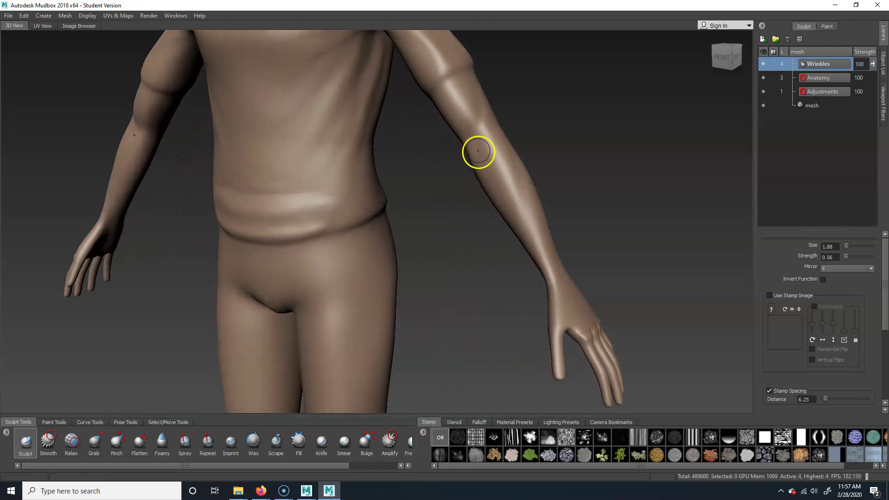
mouse_move(482, 149)
shift+mouse_down()
mouse_move(506, 198)
mouse_move(470, 143)
mouse_move(482, 132)
shift+mouse_up()
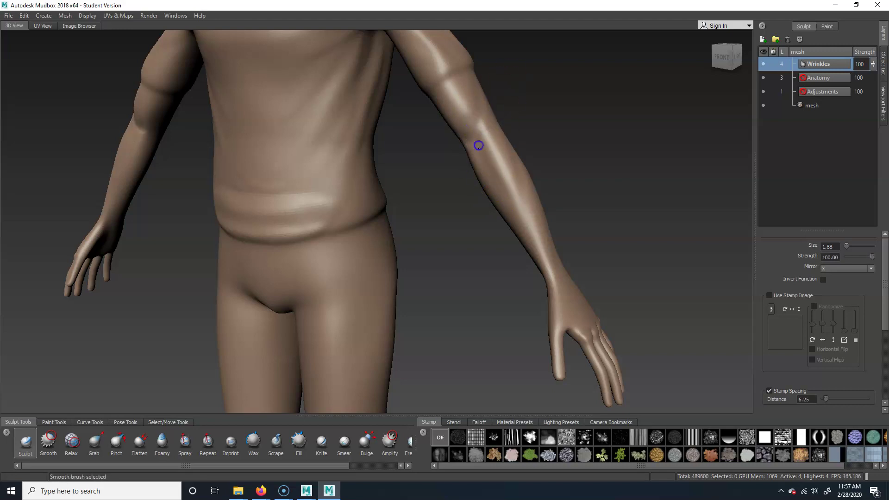
Step: Sculpt trouser creases running from the crotch toward the hips and a vertical fly seam below the shirt hem, then smooth them
mouse_move(576, 168)
alt+mouse_down()
mouse_move(576, 182)
mouse_move(407, 223)
alt+mouse_up()
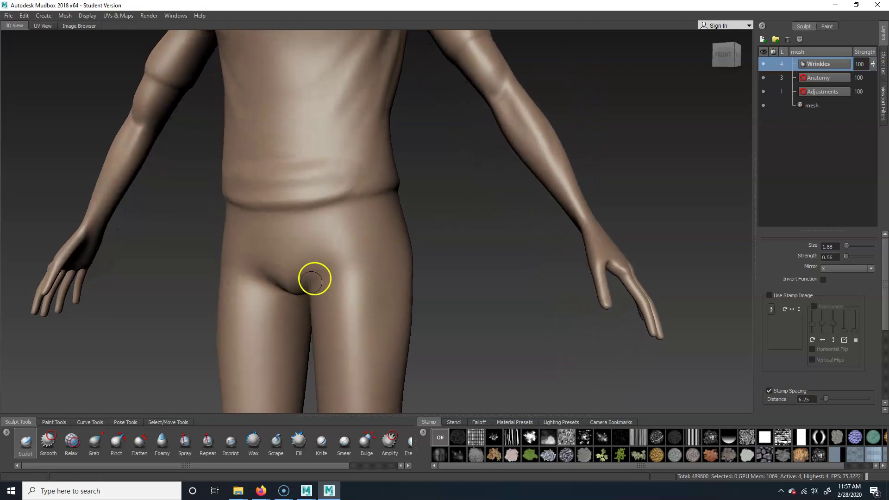
mouse_move(316, 278)
mouse_down()
mouse_move(369, 204)
mouse_move(315, 274)
mouse_move(352, 219)
mouse_move(324, 274)
mouse_move(364, 246)
mouse_up()
mouse_move(318, 281)
mouse_down()
mouse_move(370, 244)
mouse_move(339, 256)
mouse_move(327, 213)
mouse_move(288, 228)
mouse_move(290, 284)
mouse_move(286, 261)
mouse_up()
drag(279, 215, 290, 276)
key(shift)
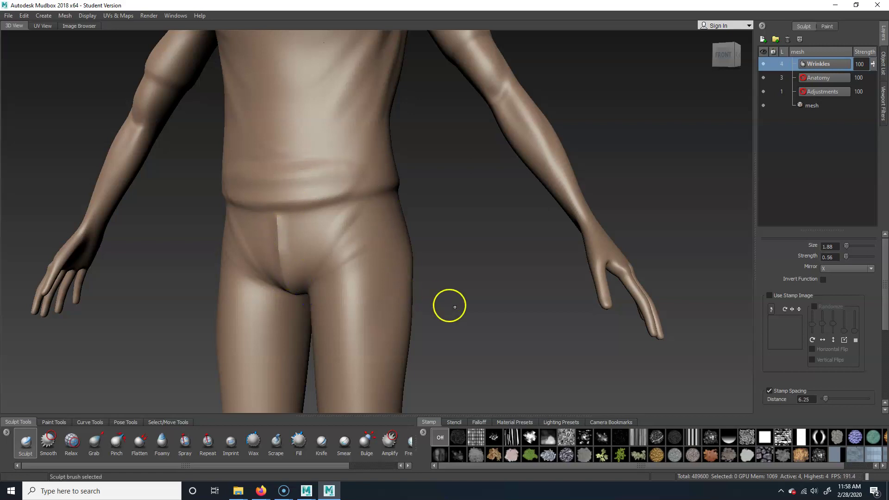
Step: Build up long folds from the crotch down the inner thighs and smooth them between strokes
alt+drag(454, 307, 432, 301)
drag(316, 265, 354, 363)
drag(316, 266, 347, 320)
drag(321, 265, 354, 361)
mouse_move(336, 281)
shift+mouse_down()
mouse_move(351, 361)
mouse_move(321, 296)
mouse_move(344, 381)
shift+mouse_up()
drag(327, 312, 348, 402)
shift+drag(332, 345, 344, 391)
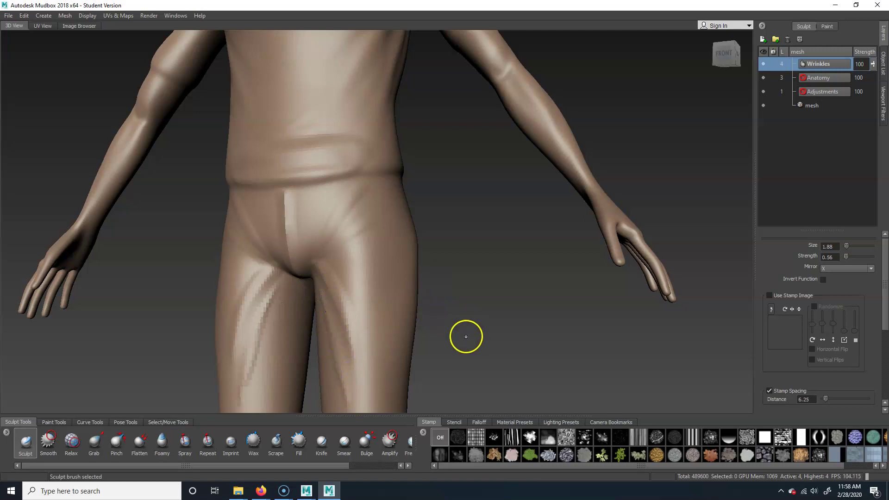
Step: Sculpt winding trouser folds from below the knees down the shins to the ankles
alt+middle_drag(458, 335, 468, 190)
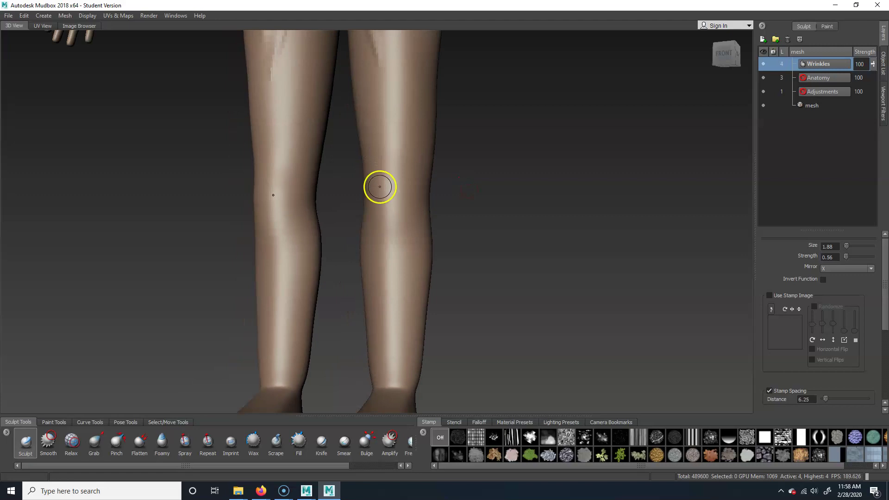
mouse_move(383, 201)
mouse_down()
mouse_move(412, 221)
mouse_move(371, 264)
mouse_move(409, 327)
mouse_up()
mouse_move(383, 276)
mouse_down()
mouse_move(409, 336)
mouse_move(387, 379)
mouse_up()
mouse_move(398, 251)
mouse_down()
mouse_move(383, 279)
mouse_move(385, 260)
mouse_up()
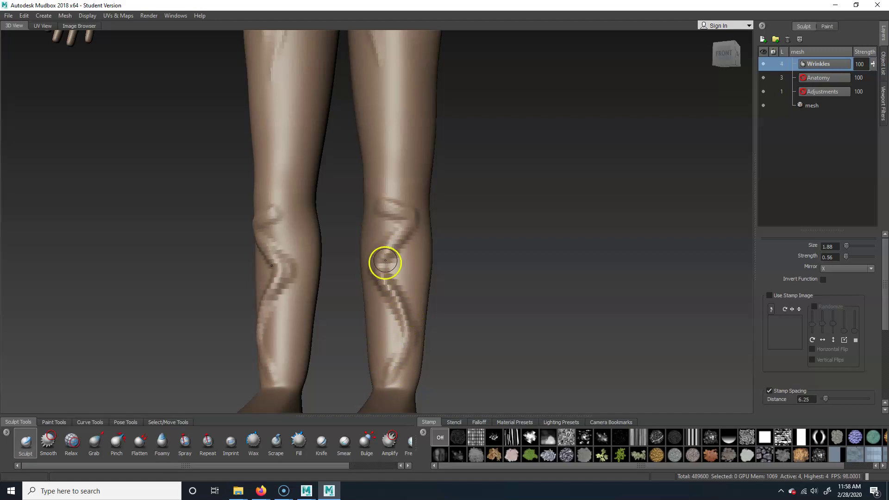
drag(402, 297, 406, 308)
mouse_move(401, 242)
mouse_down()
mouse_move(403, 297)
mouse_move(397, 265)
mouse_move(377, 312)
mouse_move(393, 357)
mouse_move(375, 298)
mouse_move(379, 252)
mouse_up()
Step: Smooth the folds on the lower legs and add folds running down the lower thighs to the knees
mouse_move(464, 306)
alt+mouse_down()
mouse_move(468, 293)
mouse_move(502, 291)
alt+mouse_up()
mouse_move(442, 272)
mouse_down()
mouse_move(428, 262)
mouse_move(440, 292)
mouse_move(436, 259)
mouse_move(463, 294)
mouse_move(445, 269)
mouse_up()
key(shift)
mouse_move(510, 249)
alt+mouse_down()
mouse_move(536, 268)
mouse_move(427, 230)
mouse_move(457, 210)
mouse_move(406, 283)
mouse_move(420, 270)
mouse_move(426, 245)
mouse_move(444, 257)
alt+mouse_up()
mouse_move(502, 308)
alt+mouse_down()
mouse_move(518, 308)
mouse_move(464, 284)
alt+mouse_up()
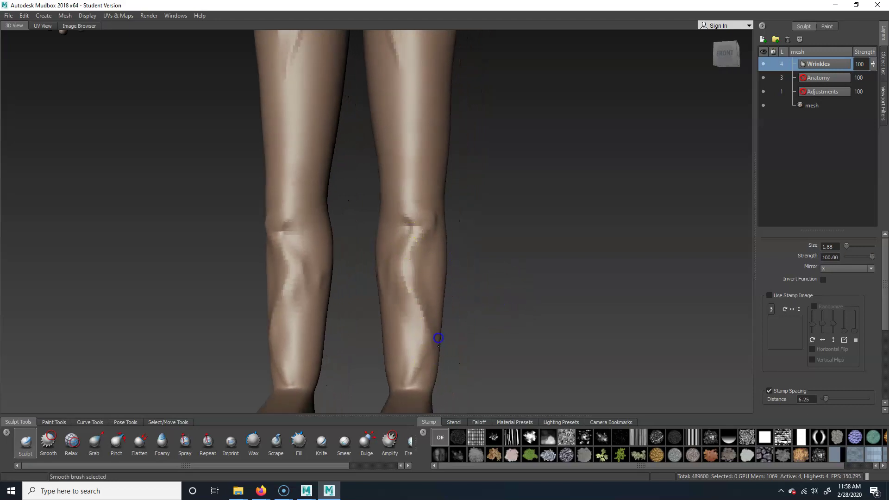
alt+drag(438, 338, 476, 242)
mouse_move(377, 119)
mouse_down()
mouse_move(406, 212)
mouse_move(422, 233)
mouse_move(376, 124)
mouse_move(426, 235)
mouse_move(380, 130)
mouse_move(395, 196)
mouse_move(373, 113)
mouse_move(416, 226)
mouse_move(439, 235)
mouse_up()
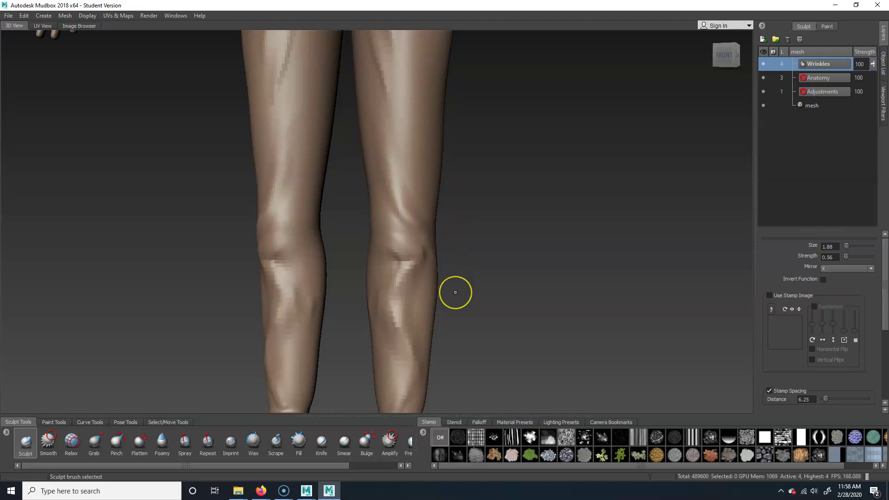
Step: Examine the sculpted clothing wrinkles on the whole figure, then on the shirt and arms up close
alt+right_drag(529, 159, 367, 214)
alt+middle_drag(422, 135, 445, 281)
alt+drag(462, 304, 446, 307)
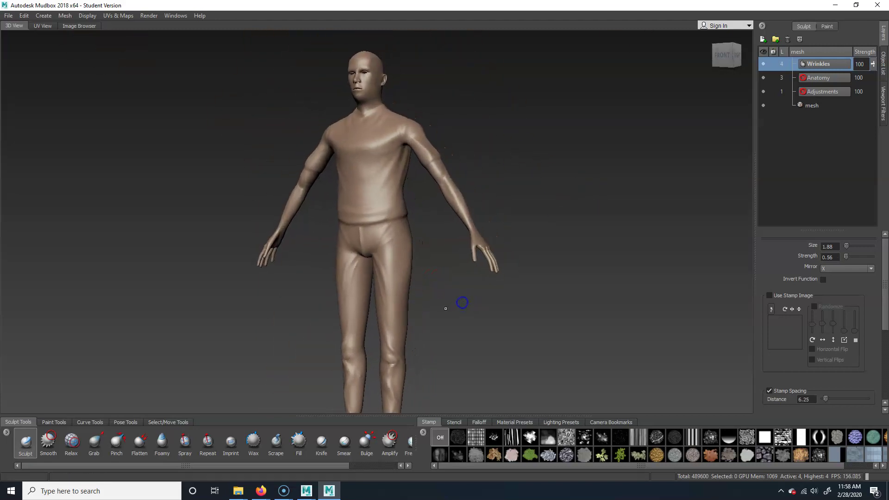
alt+right_drag(446, 307, 582, 318)
alt+middle_drag(626, 185, 633, 215)
alt+right_drag(504, 167, 582, 183)
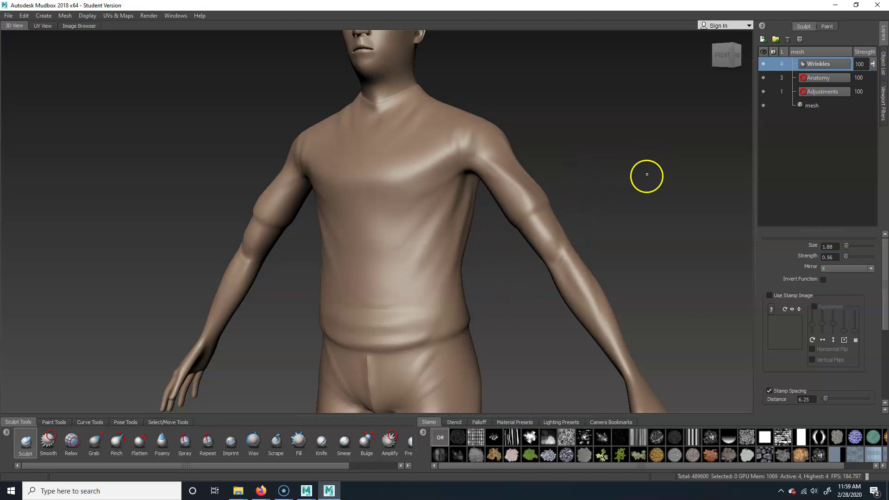
mouse_move(687, 250)
alt+mouse_down()
mouse_move(660, 254)
mouse_move(693, 254)
mouse_move(666, 260)
mouse_move(423, 260)
mouse_move(690, 260)
alt+mouse_up()
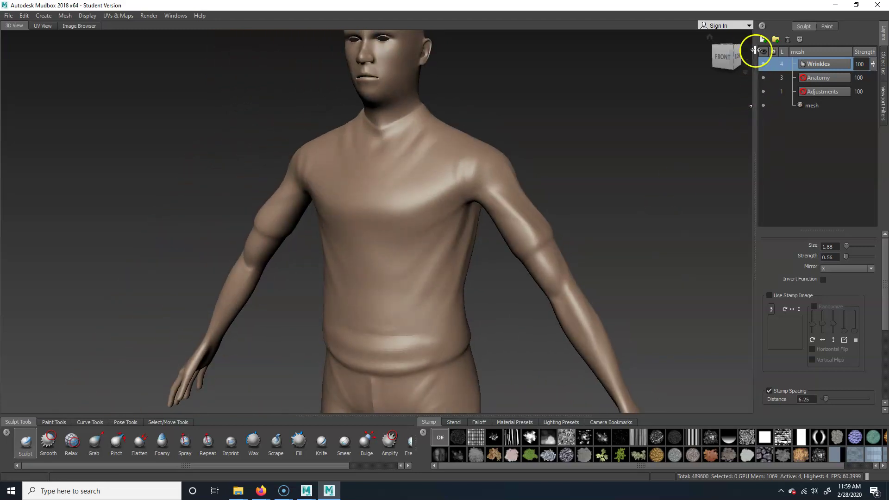
Step: Create a new sculpt layer named texture above the Wrinkles layer for work on the face
click(763, 40)
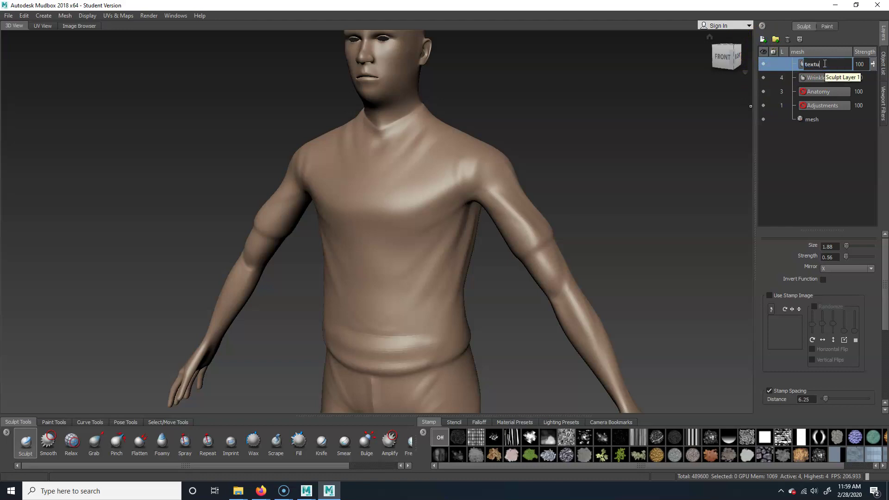
key(Return)
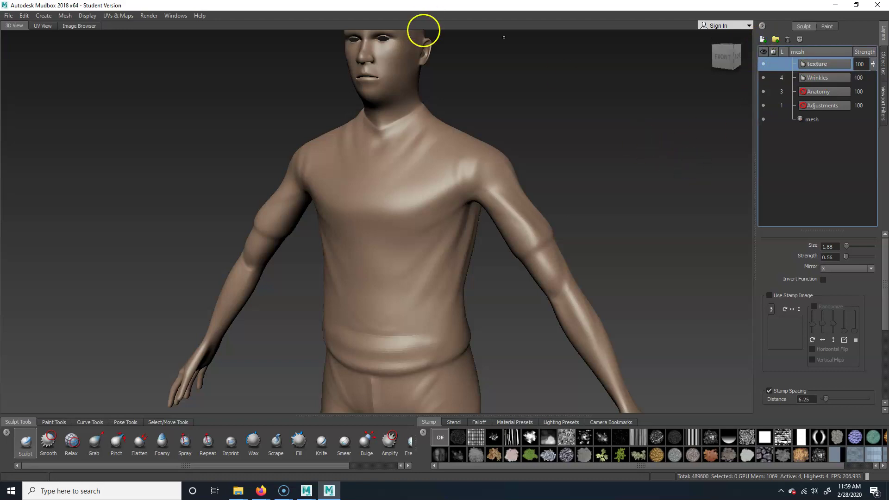
alt+drag(482, 94, 487, 117)
alt+right_drag(485, 148, 690, 206)
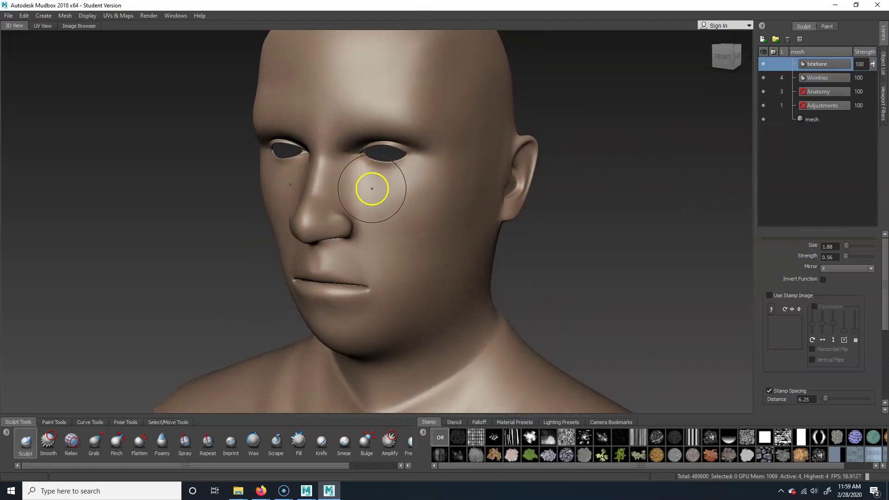
Step: Sculpt creases under the eyes and from the nose down to the mouth corners with a 0.50 brush, then smooth them
mouse_move(369, 191)
mouse_down()
mouse_move(358, 168)
mouse_move(382, 210)
mouse_move(358, 171)
mouse_up()
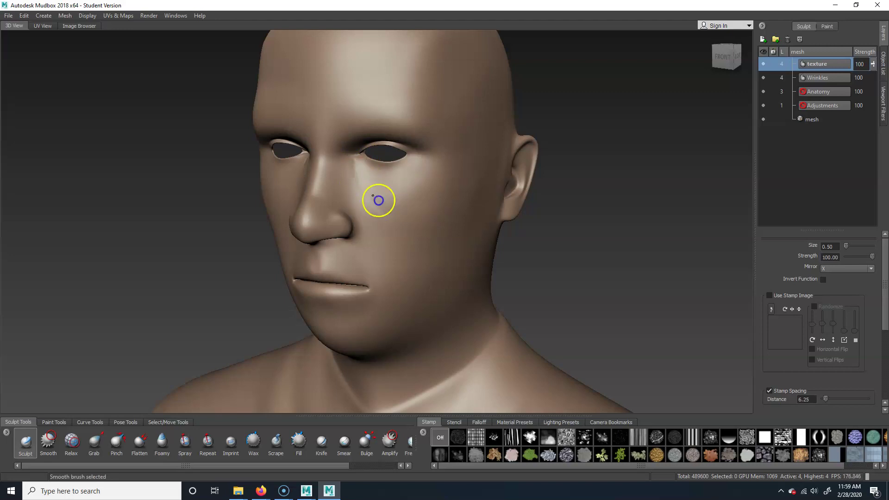
drag(356, 234, 378, 288)
shift+drag(353, 225, 360, 227)
shift+drag(367, 260, 366, 262)
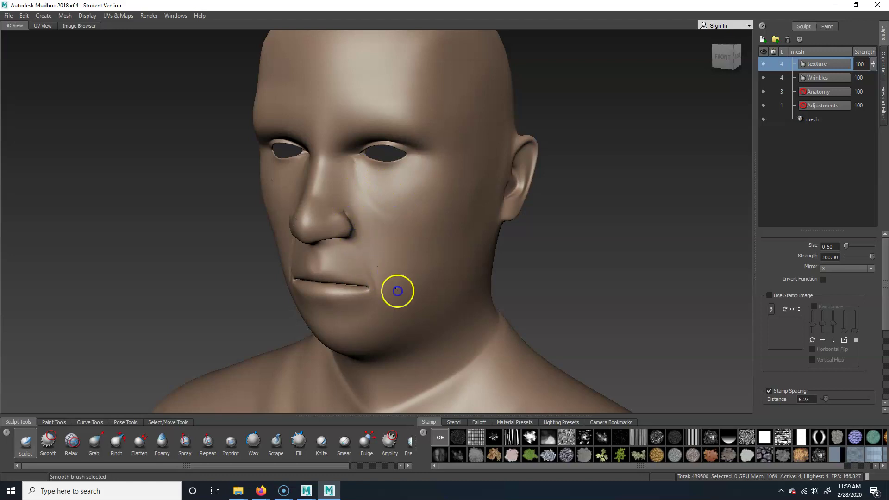
Step: Load the vertical-streak image as the Sculpt brush's stamp for work on the neck
alt+drag(567, 281, 558, 262)
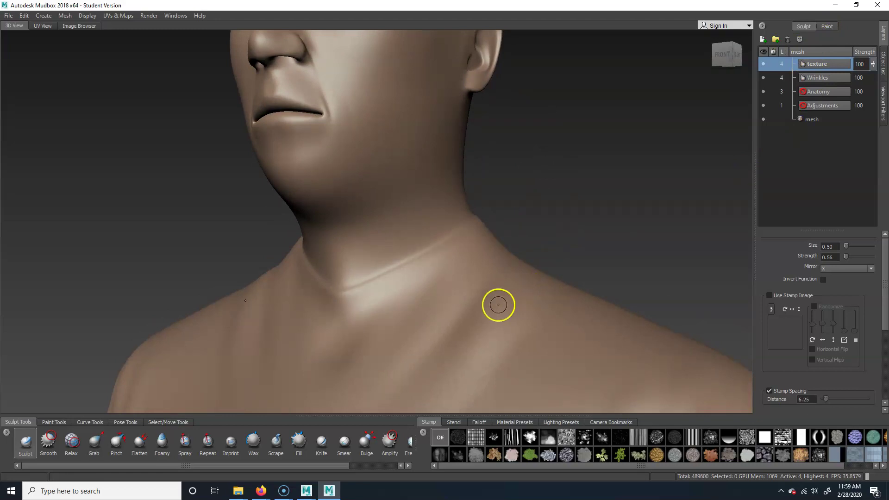
click(511, 438)
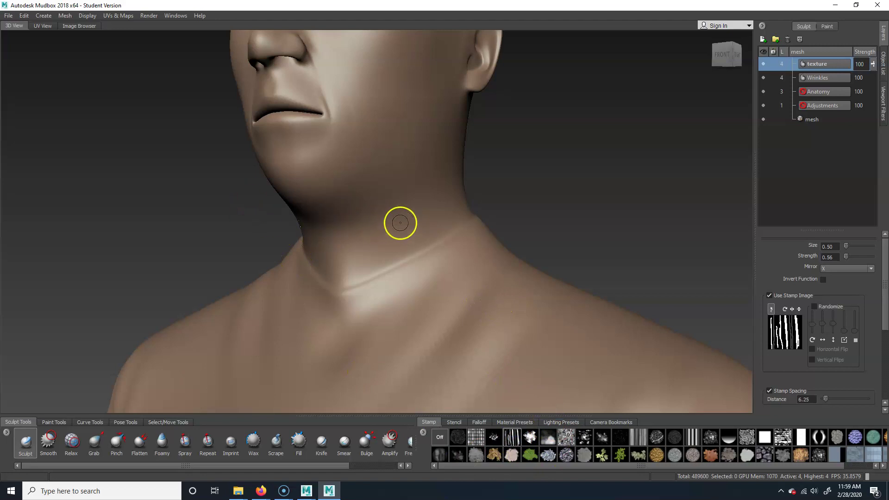
Step: Switch to Firefox and search for images of "neck wrinkles"
click(262, 489)
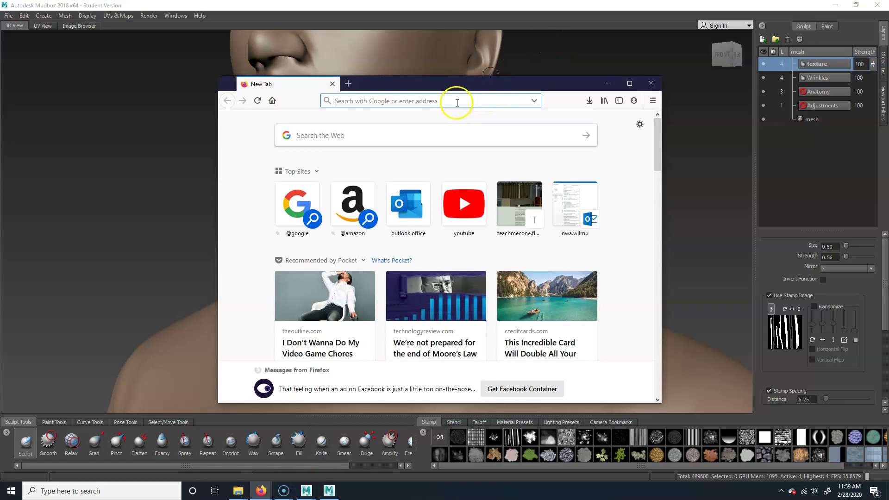
click(325, 135)
text(neck wrinkles)
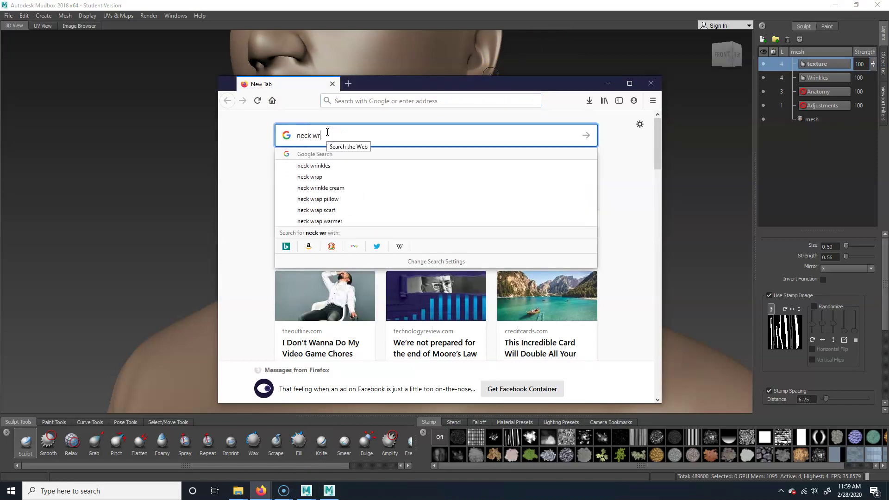
key(Return)
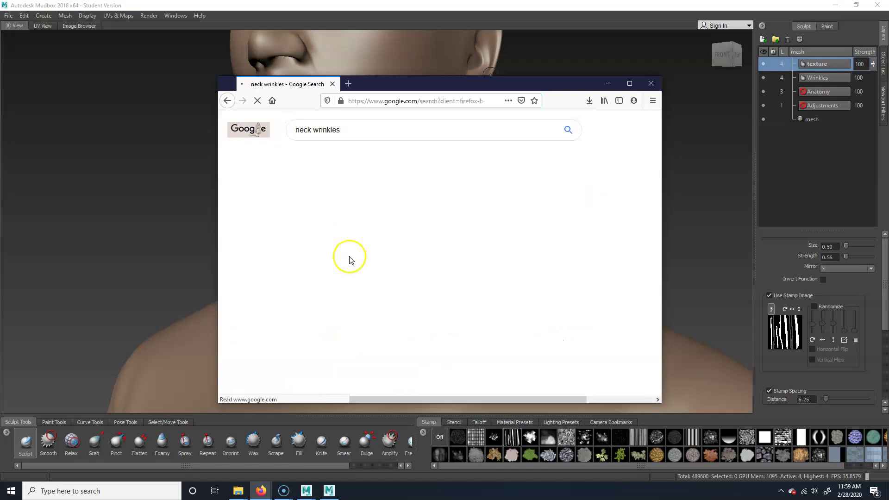
click(338, 160)
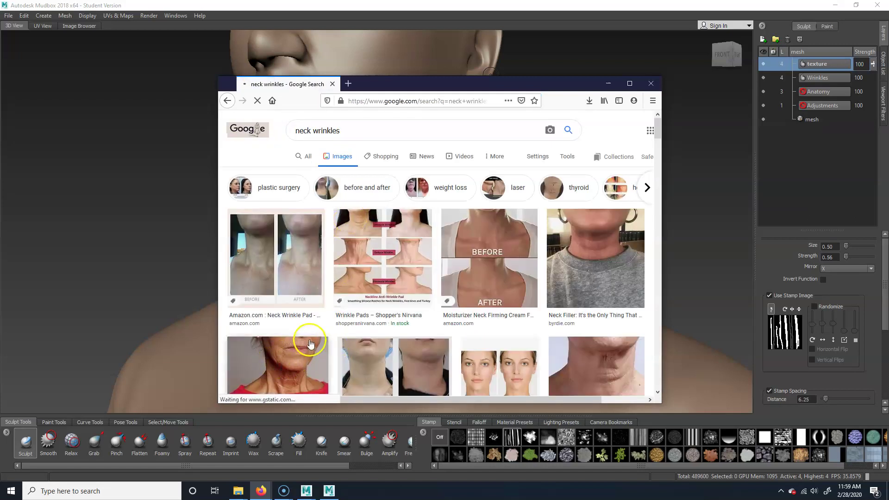
Step: Examine the neck wrinkle reference images at full window size, then close the browser and return to Mudbox
scroll(303, 346, down, 2)
click(372, 280)
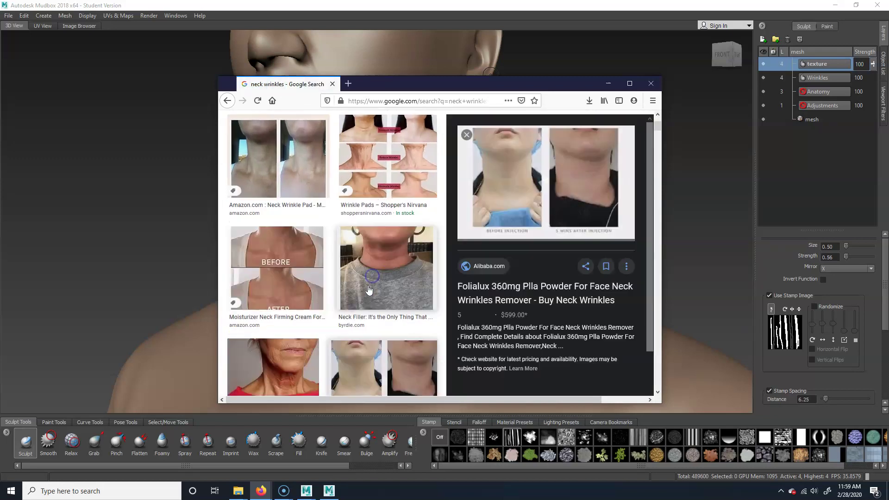
click(514, 165)
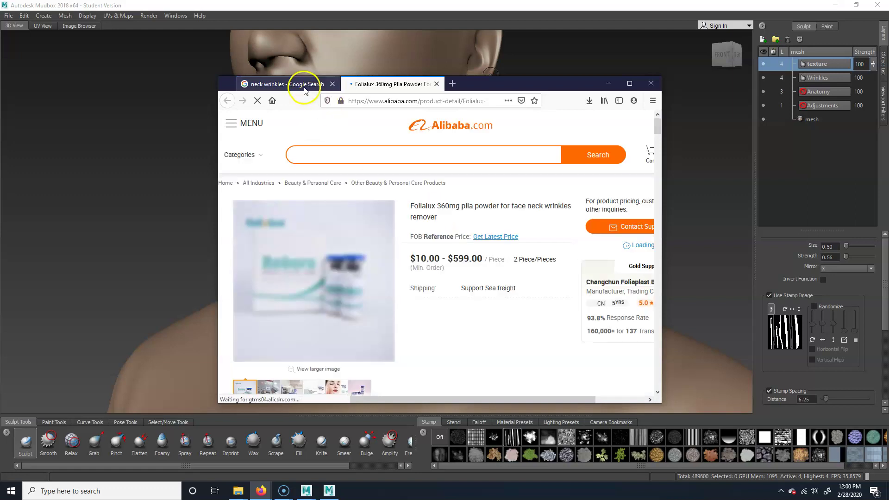
key(ctrl+w)
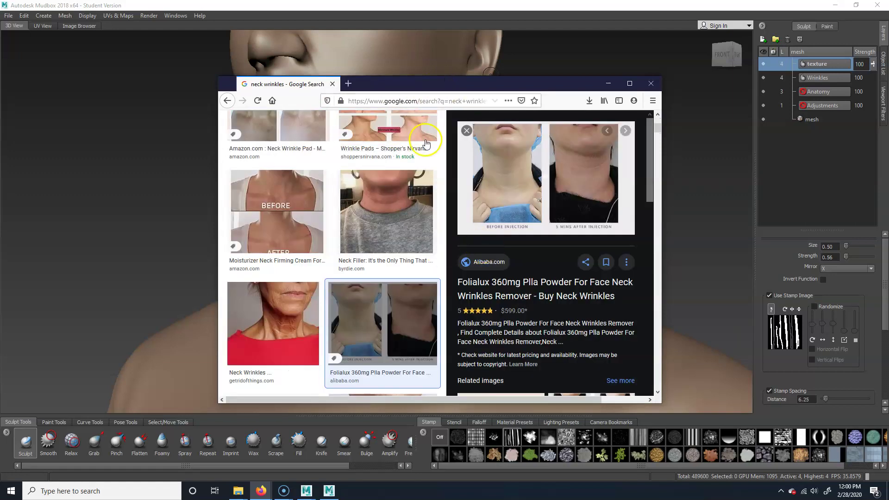
scroll(365, 264, down, 3)
scroll(366, 267, down, 4)
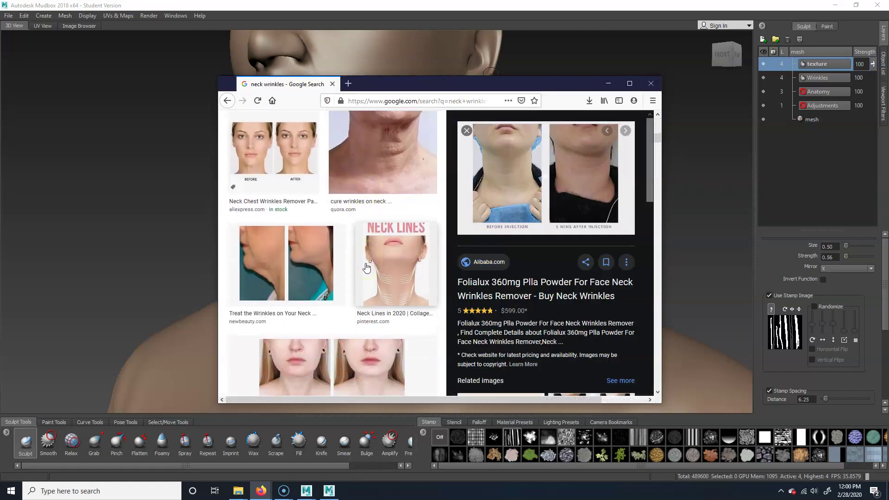
click(630, 82)
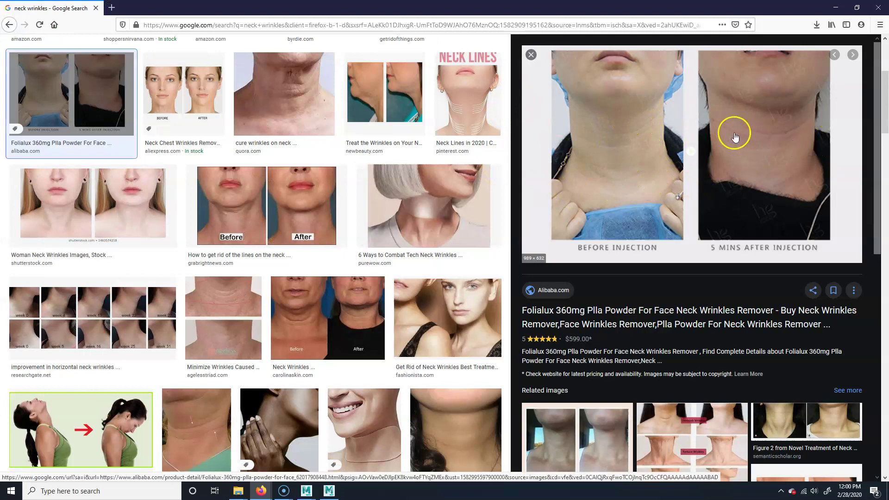
click(879, 7)
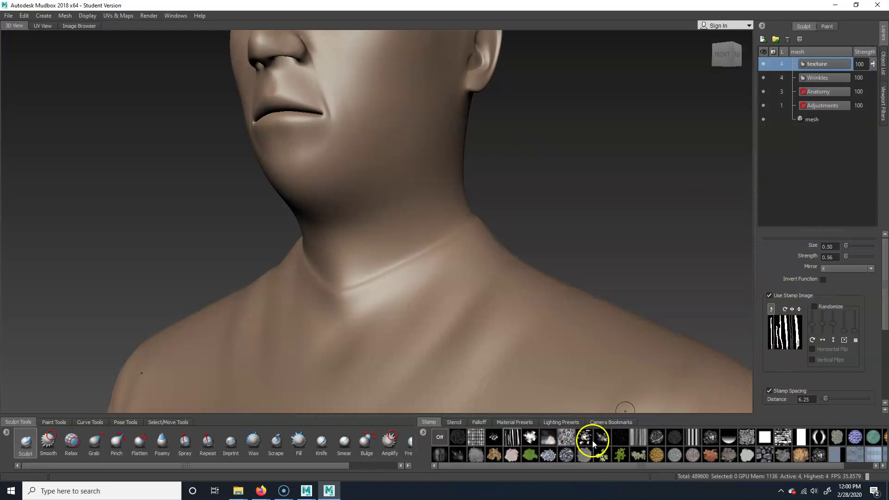
Step: Undo a trial neck stroke, subdivide the mesh to level 5 and create a new sculpt layer above the texture layer
drag(389, 226, 334, 244)
key(ctrl+z)
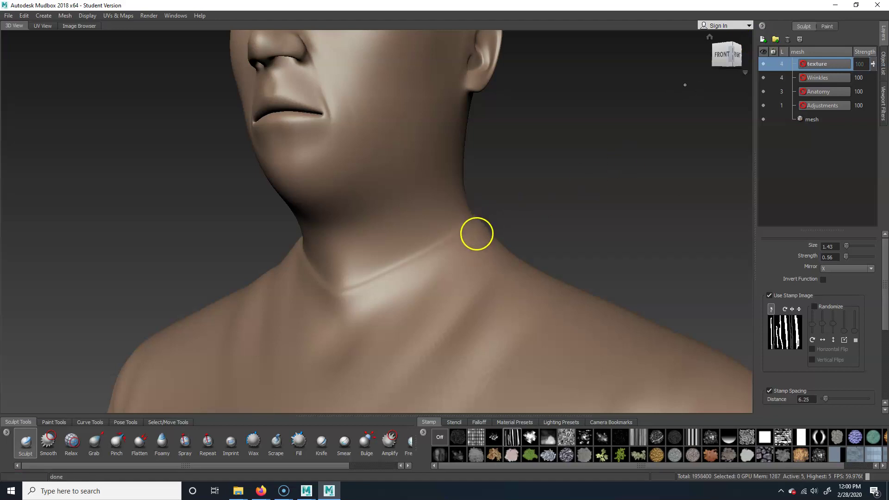
click(764, 39)
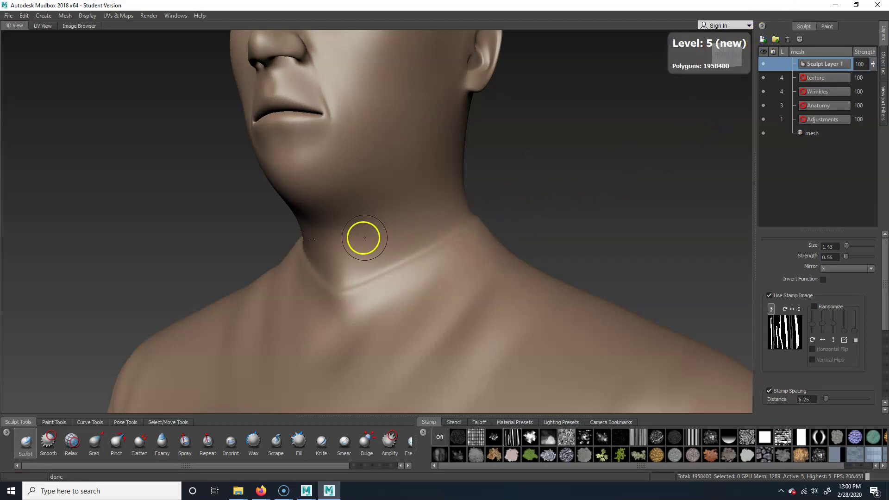
Step: Stamp fine wrinkle lines across the neck above the collar at strength 0.26 and smooth them
mouse_move(415, 214)
mouse_down()
mouse_move(328, 258)
mouse_move(421, 224)
mouse_move(410, 266)
mouse_move(386, 235)
mouse_up()
key(space)
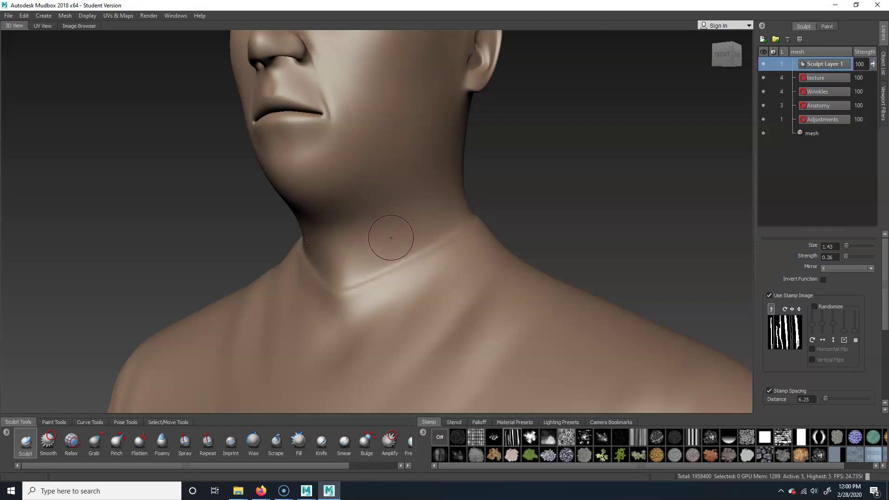
mouse_move(403, 221)
mouse_down()
mouse_move(383, 238)
mouse_move(345, 238)
mouse_up()
drag(407, 223, 333, 264)
drag(410, 246, 336, 273)
drag(343, 257, 461, 198)
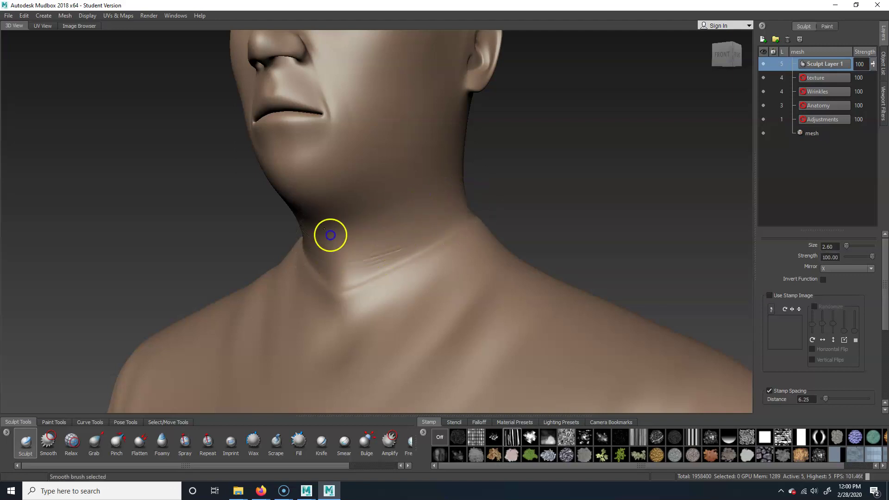
Step: Stamp faint streak wrinkles beside the eyes and over the cheeks with the 2.60 brush, smoothing them down
alt+middle_drag(517, 174, 522, 182)
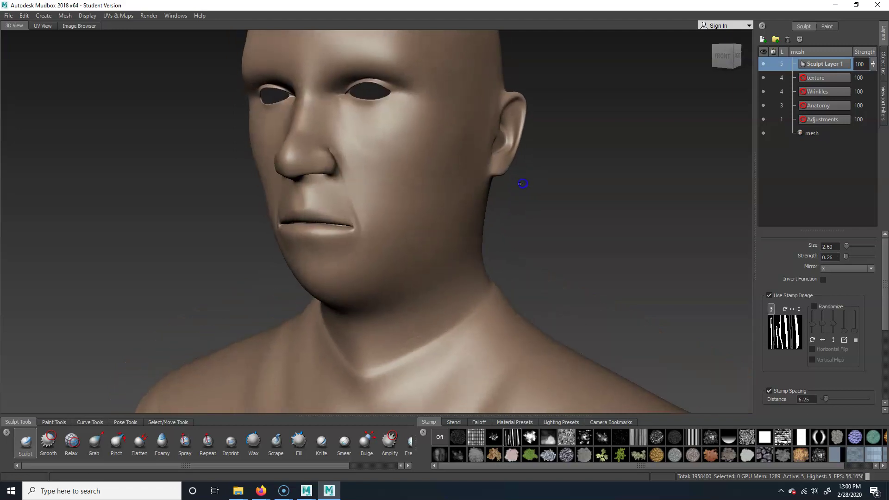
drag(406, 97, 417, 98)
drag(436, 126, 409, 91)
key(shift)
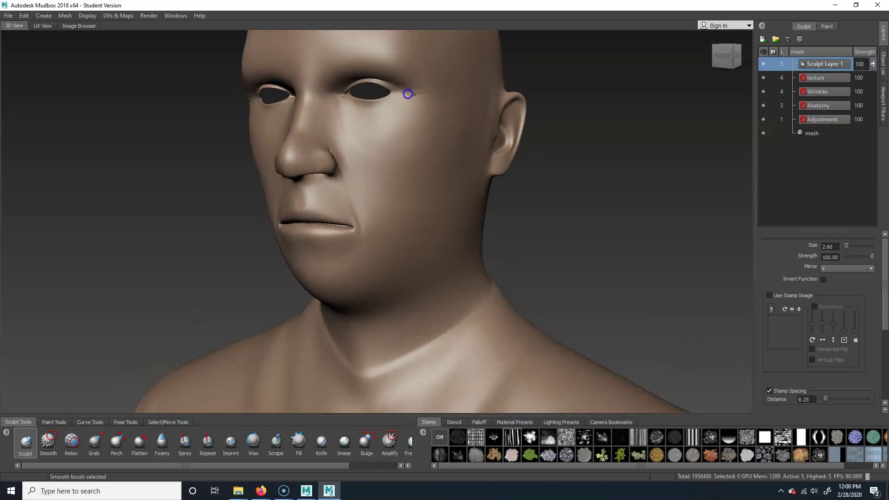
shift+drag(447, 154, 428, 185)
drag(348, 129, 402, 211)
shift+drag(362, 162, 371, 190)
key(shift)
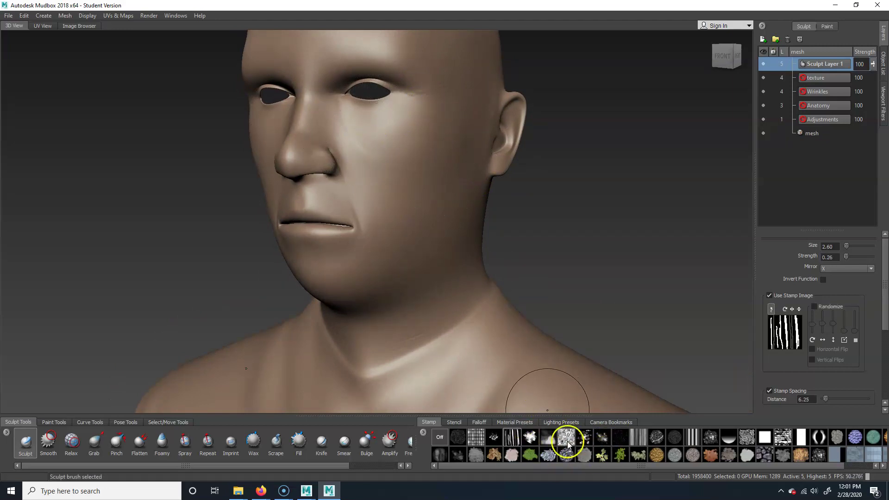
Step: Try the rough round-patch stamp on the cheek, then undo the strokes
click(712, 439)
mouse_move(419, 197)
mouse_down()
mouse_move(410, 218)
mouse_move(444, 232)
mouse_up()
drag(388, 201, 414, 149)
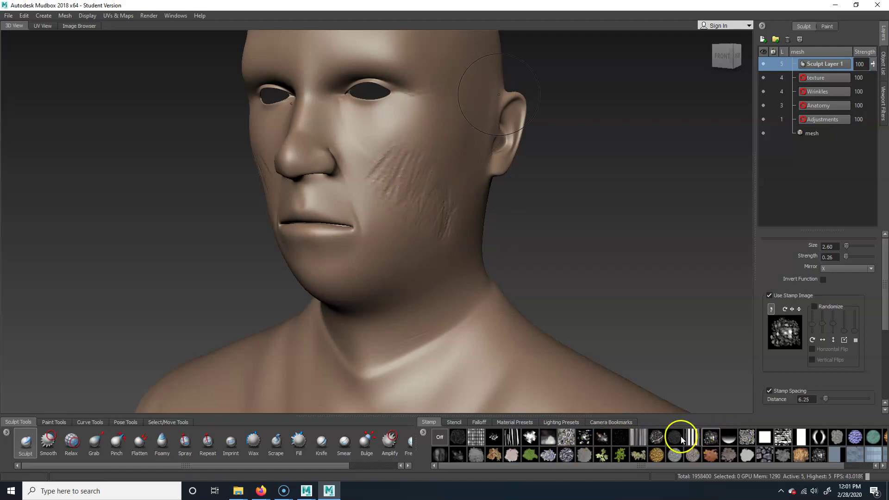
key(ctrl+z)
key(ctrl+z)
key(ctrl+z)
Step: Choose the stone-pattern image as the brush stamp and test it on the cheek, undoing the test strokes
click(764, 455)
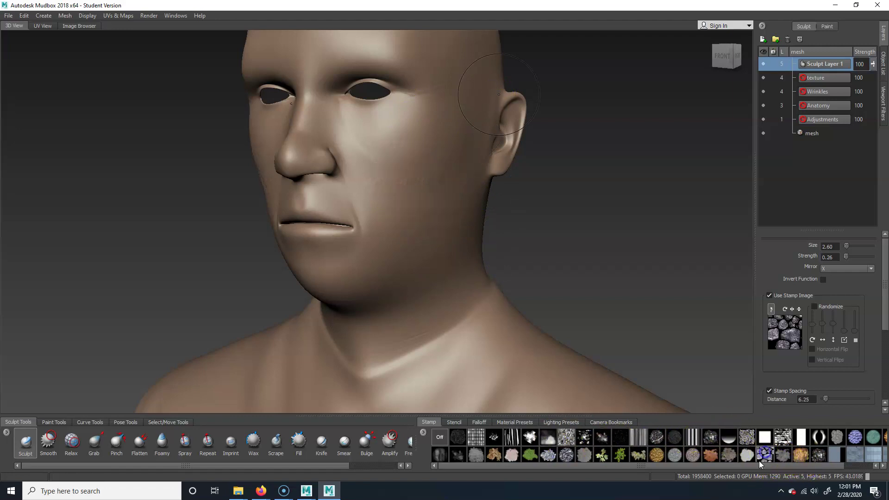
click(789, 332)
drag(787, 334, 423, 194)
drag(420, 247, 430, 185)
key(ctrl+z)
Step: Turn on stamp randomization and set the stamp spacing distance to 44 for work on the torso
scroll(479, 206, down, 5)
mouse_move(536, 296)
alt+middle_down()
mouse_move(525, 252)
mouse_move(360, 258)
alt+middle_up()
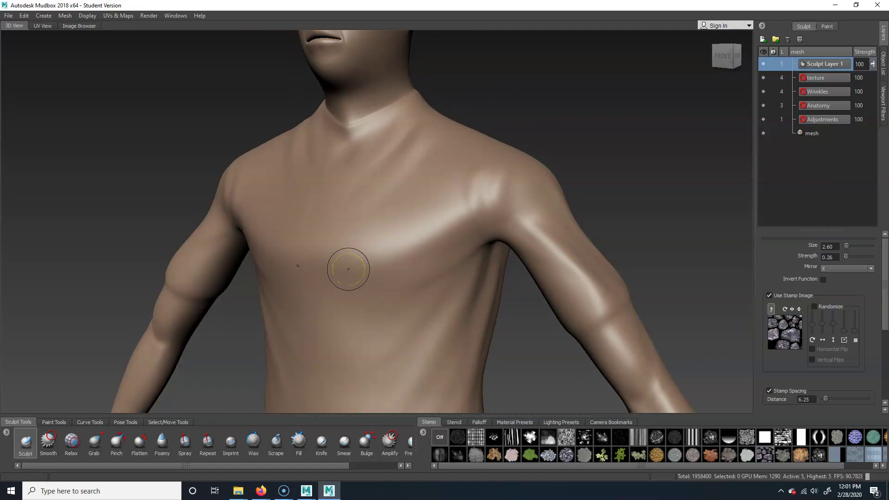
click(888, 299)
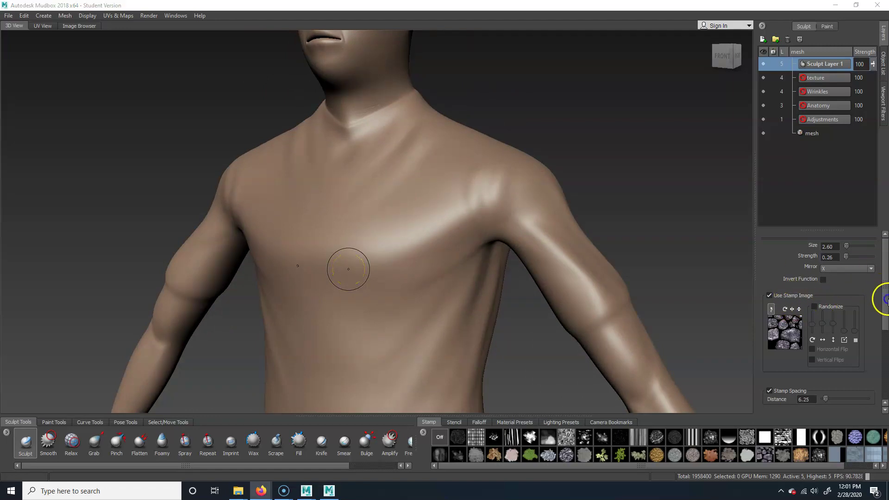
scroll(834, 287, down, 2)
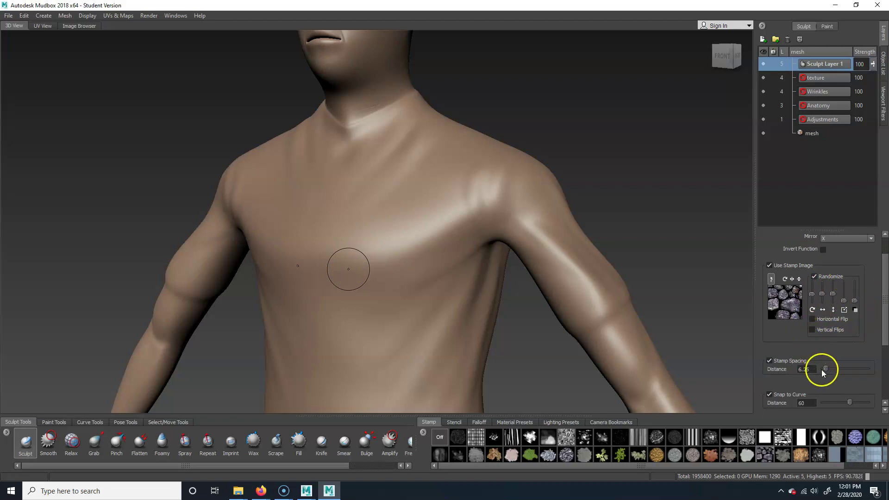
drag(825, 369, 843, 369)
Step: Try the randomized stone stamp down the chest and abdomen, then undo the strokes
drag(396, 208, 397, 207)
drag(382, 373, 388, 371)
key(ctrl+z)
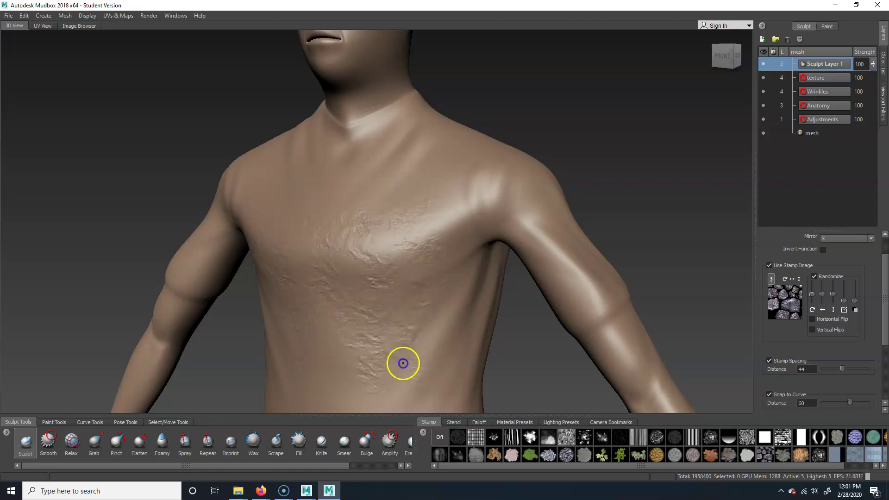
key(ctrl+z)
Step: Try the stone stamp on the chest and abdomen with randomization turned off, then undo the strokes
click(815, 276)
drag(376, 219, 362, 287)
mouse_move(382, 347)
mouse_down()
mouse_move(407, 244)
mouse_move(405, 358)
mouse_up()
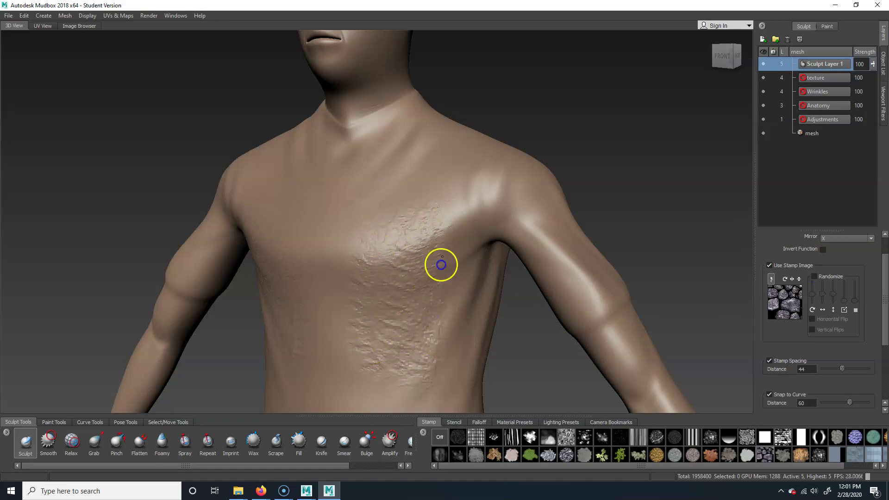
key(ctrl+z)
Step: Turn stamp randomization back on and cover the chest, upper shirt and sides with the stone texture
click(815, 276)
mouse_move(383, 331)
mouse_down()
mouse_move(373, 234)
mouse_move(386, 222)
mouse_up()
drag(394, 301, 360, 299)
drag(415, 360, 419, 338)
drag(424, 205, 326, 197)
mouse_move(417, 184)
mouse_down()
mouse_move(367, 140)
mouse_move(470, 206)
mouse_up()
drag(453, 349, 481, 317)
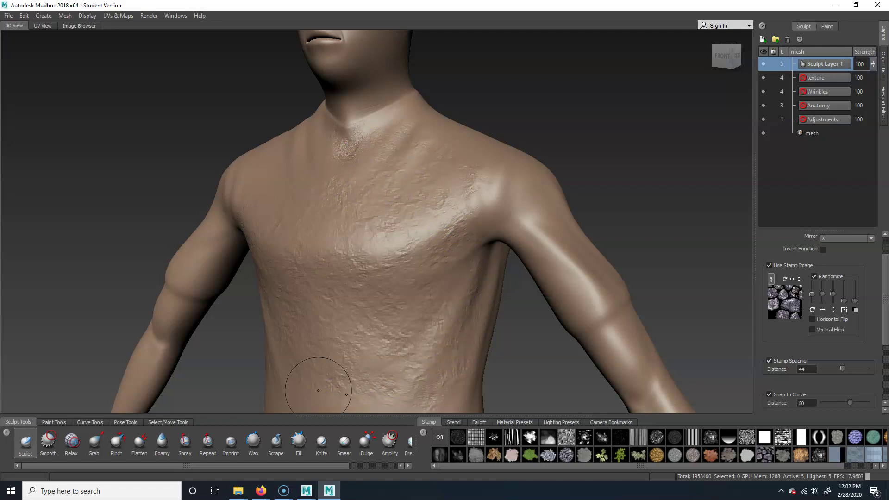
Step: Examine the stone texture on the chest up close, then undo the texture strokes on the torso
scroll(384, 256, up, 8)
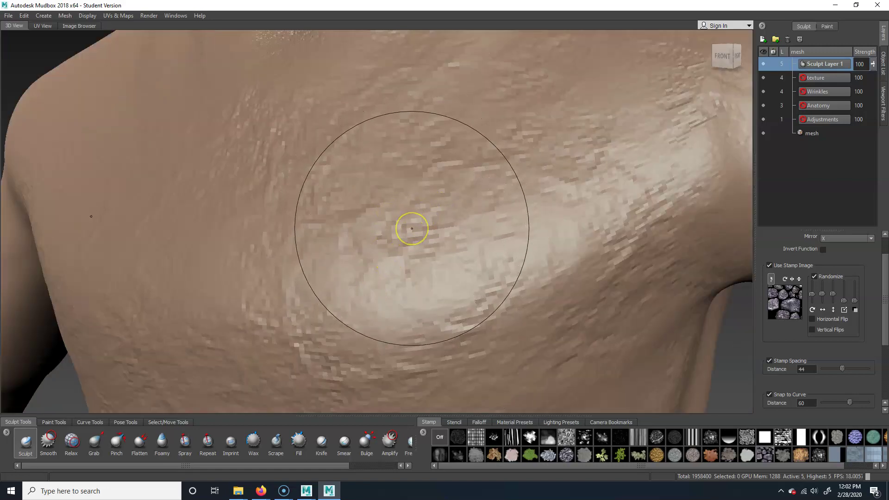
scroll(411, 228, down, 3)
scroll(398, 231, down, 5)
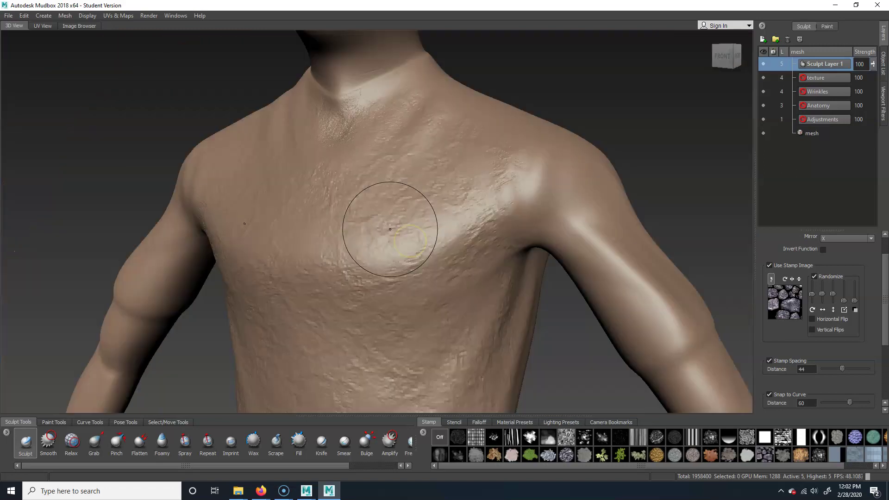
scroll(388, 227, down, 3)
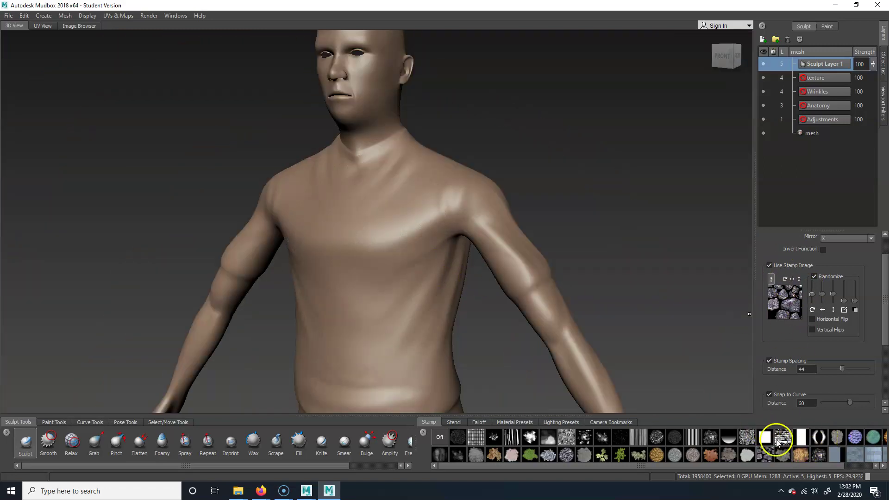
Step: Switch the stamp image off and apply the red brick image as a stencil over the figure
click(439, 438)
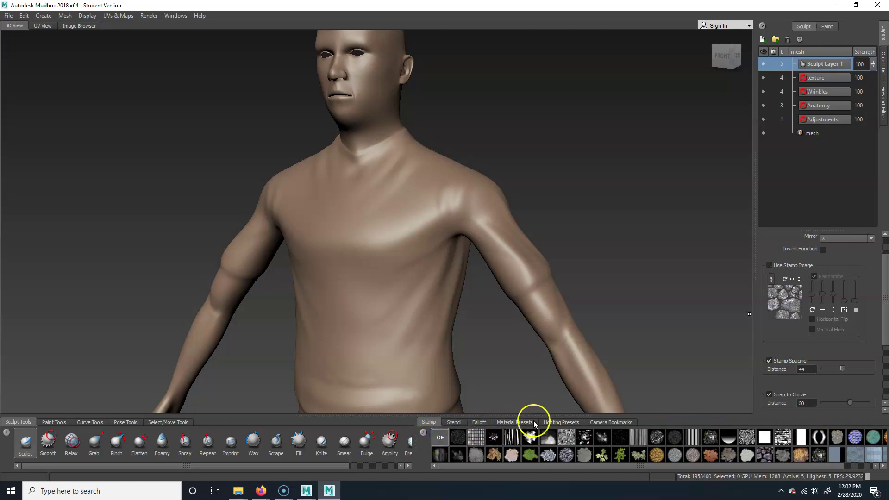
click(459, 423)
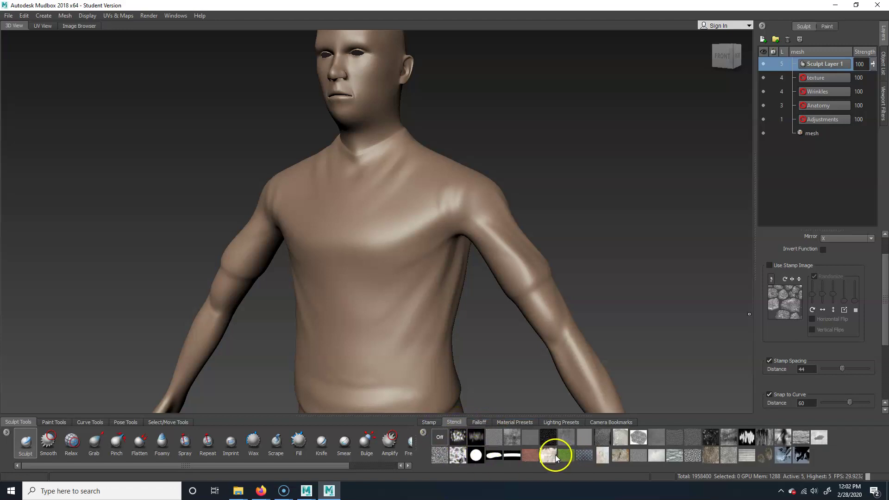
click(530, 455)
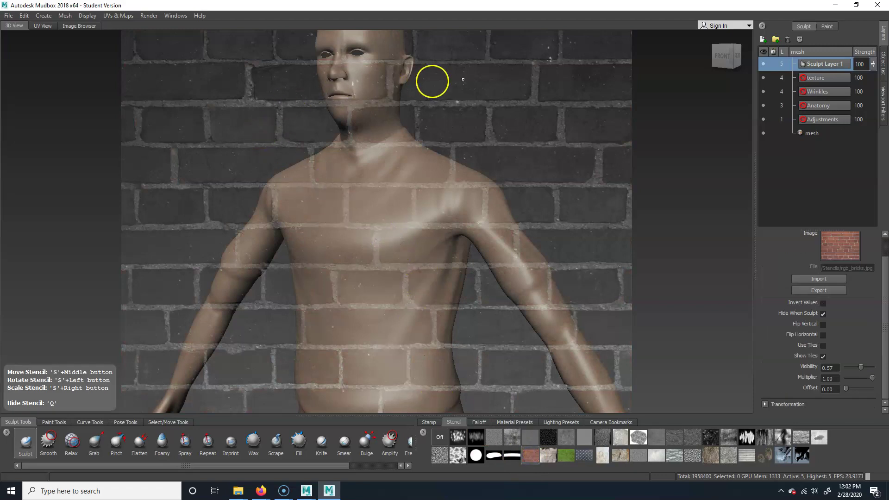
Step: Look at the options for adding, deleting and renaming images in both the stencil and stamp collections
click(423, 433)
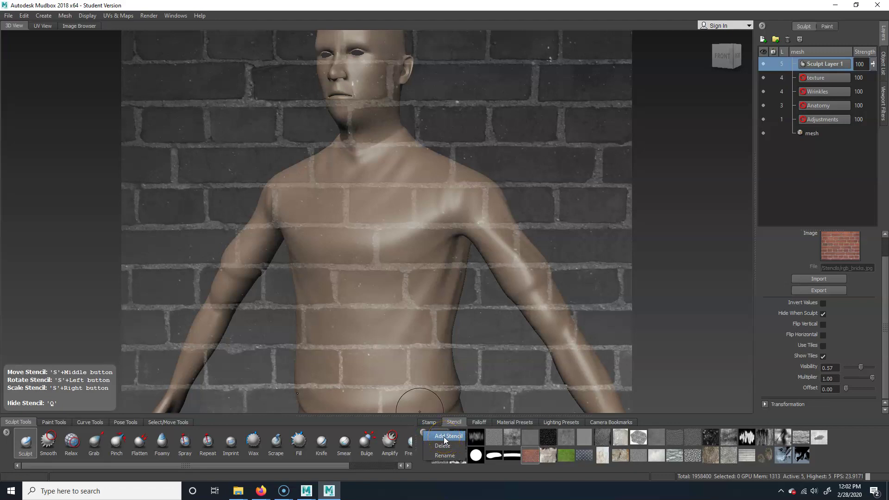
click(429, 422)
click(423, 433)
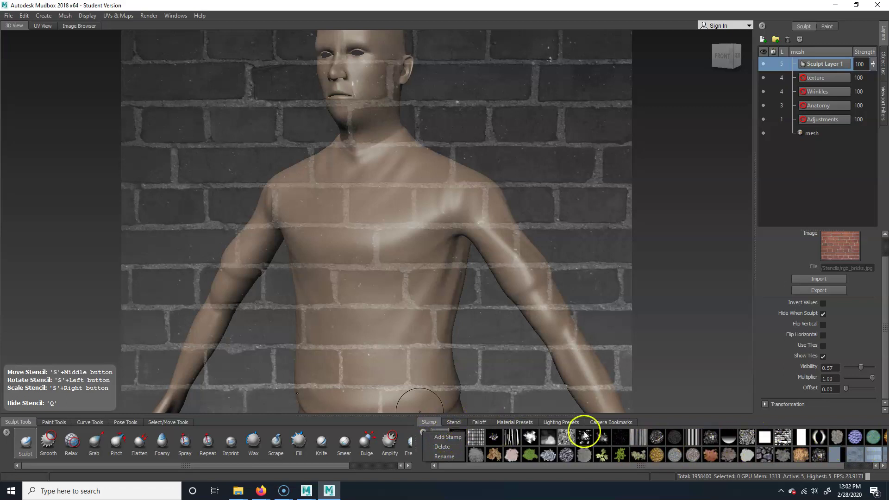
click(454, 422)
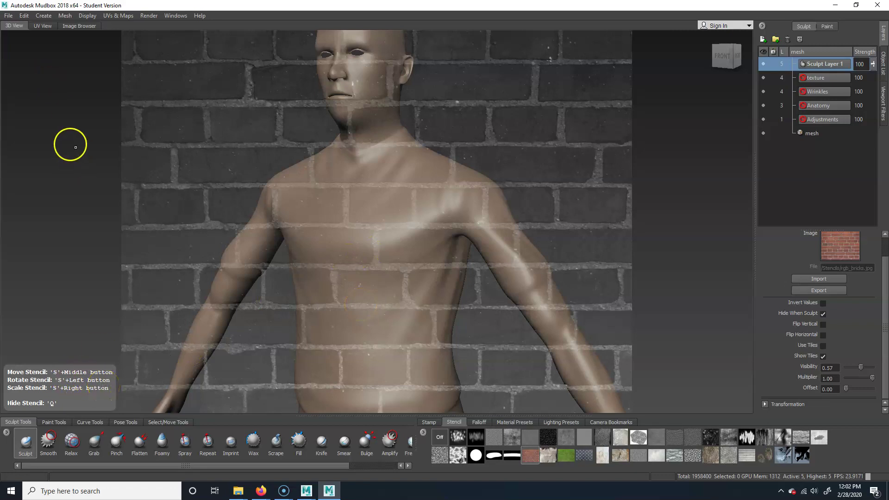
Step: Scale the brick stencil down and reposition it over the figure's torso
right_drag(398, 272, 334, 274)
middle_drag(345, 255, 377, 285)
right_drag(377, 285, 373, 271)
mouse_move(371, 258)
mouse_down()
mouse_move(383, 272)
mouse_move(403, 262)
mouse_move(407, 242)
mouse_up()
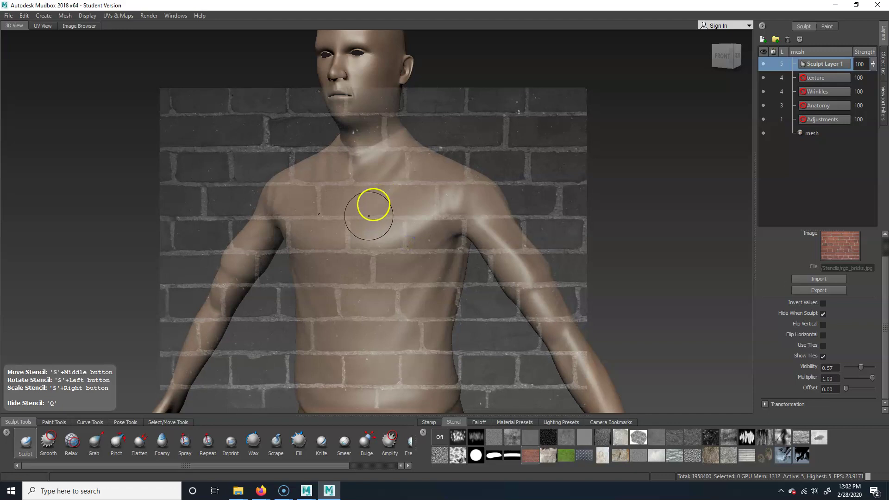
Step: Try sculpting the brick pattern onto the chest and abdomen through the stencil, then hide the stencil and undo the strokes
mouse_move(384, 195)
mouse_down()
mouse_move(354, 327)
mouse_move(409, 395)
mouse_move(353, 192)
mouse_move(452, 234)
mouse_move(451, 364)
mouse_up()
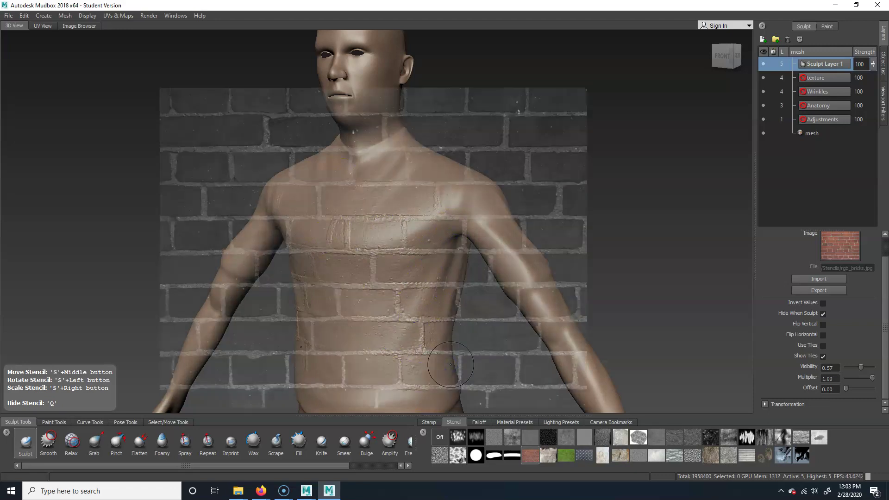
key(q)
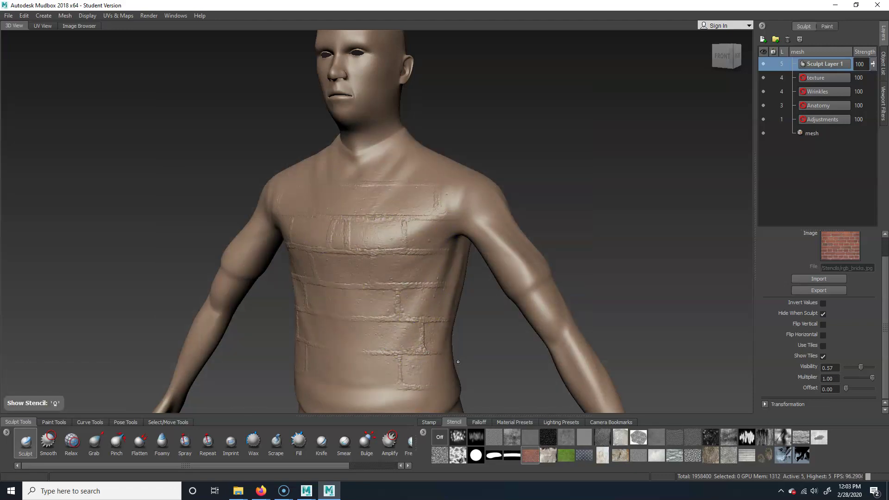
key(ctrl+z)
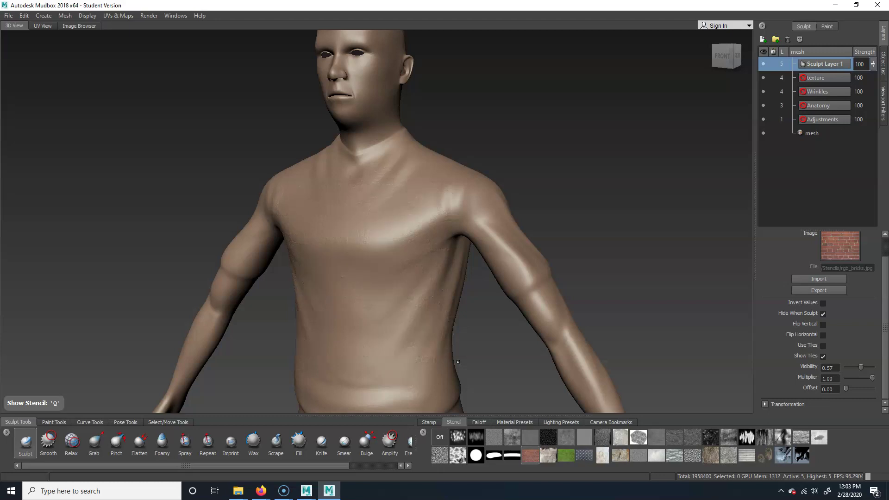
Step: Switch the brick stencil image off
click(435, 435)
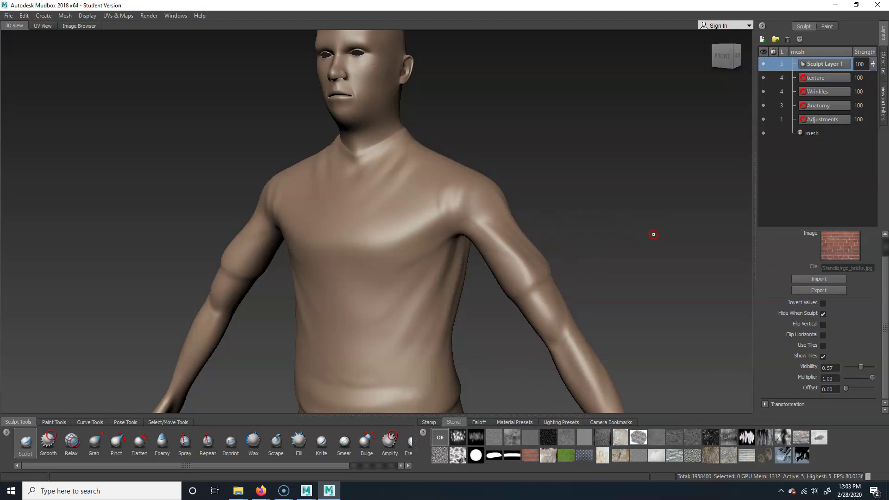
alt+right_drag(653, 235, 496, 252)
alt+middle_drag(496, 252, 499, 226)
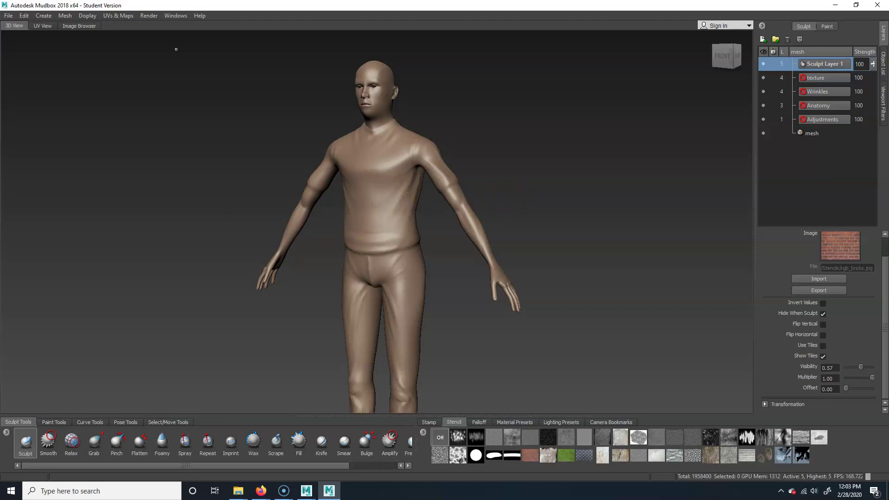
Step: Save the scene to the Desktop as a Mudbox file named mudboxGuy
click(8, 15)
click(51, 56)
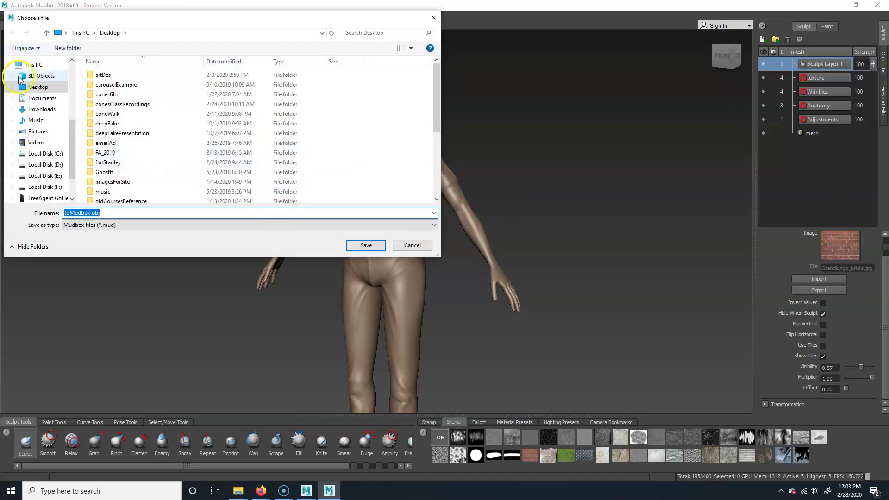
text(mudbox)
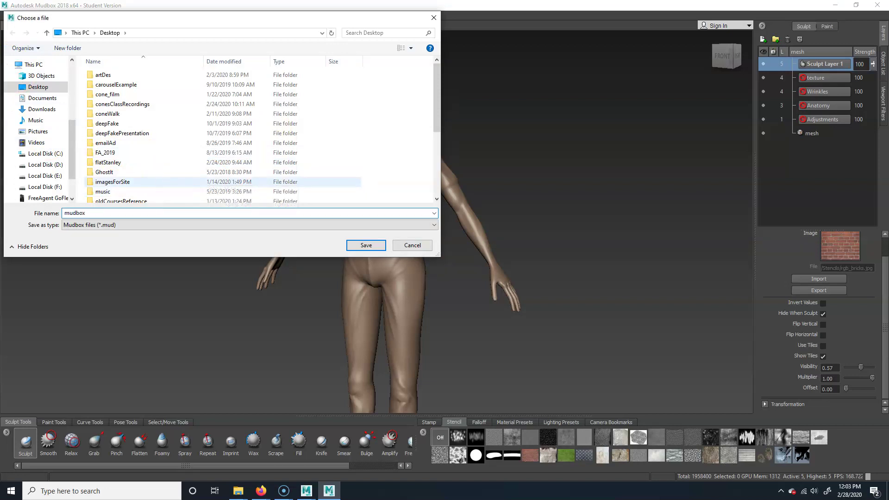
text(Guy)
key(Return)
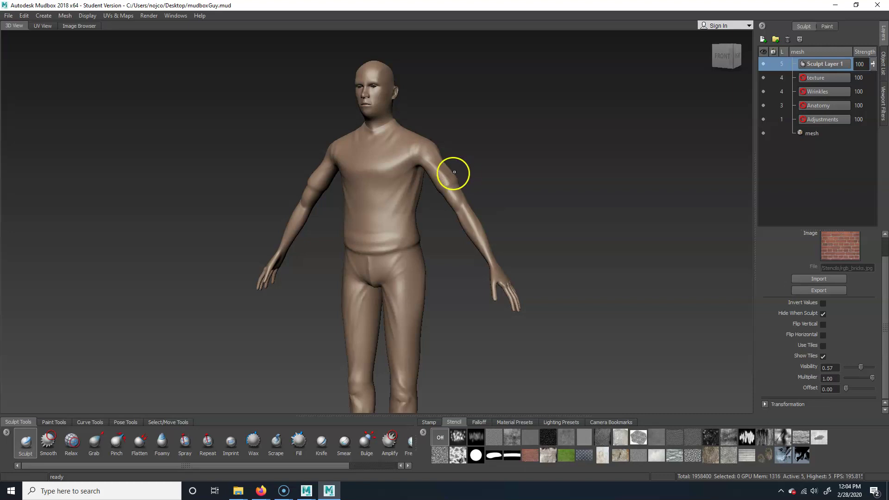
click(280, 494)
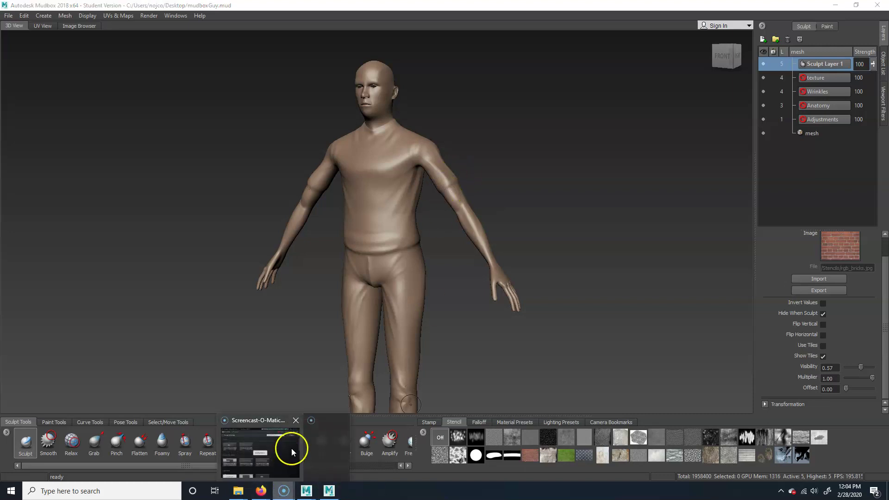